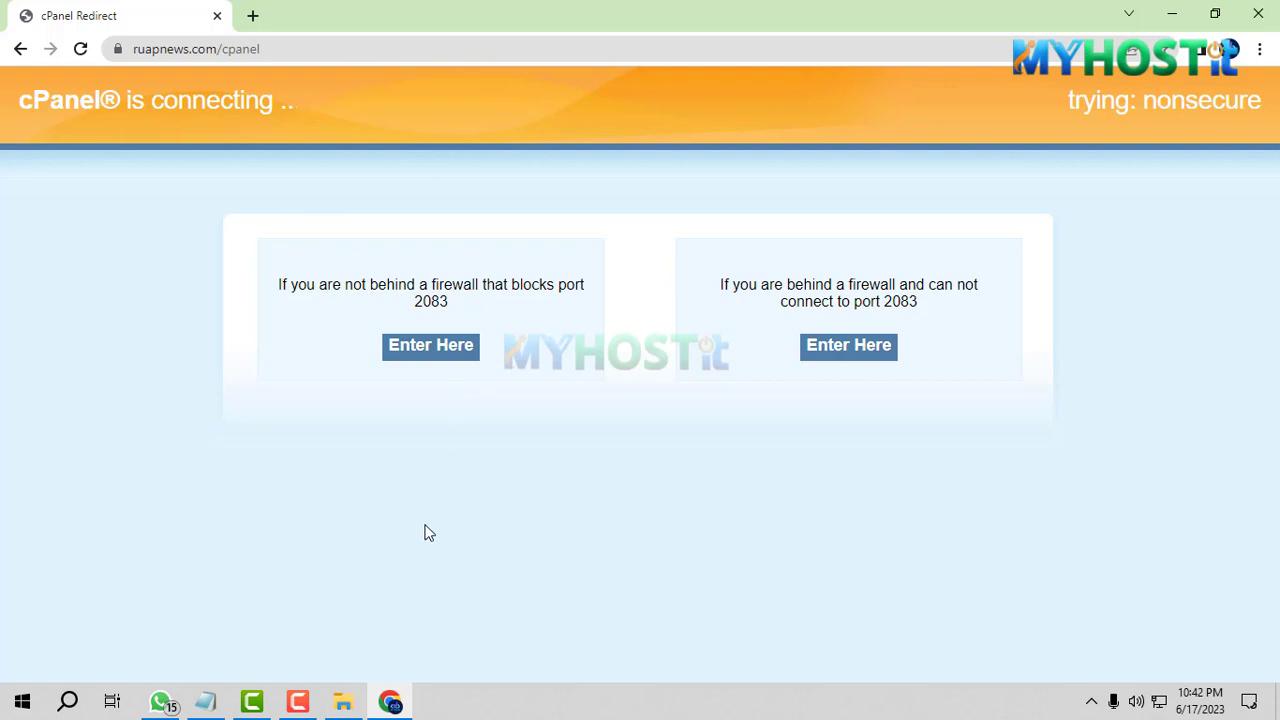
Step: Open the public_html folder in the cPanel File Manager and save the File Manager preferences
{"action": "key", "text": "F9"}
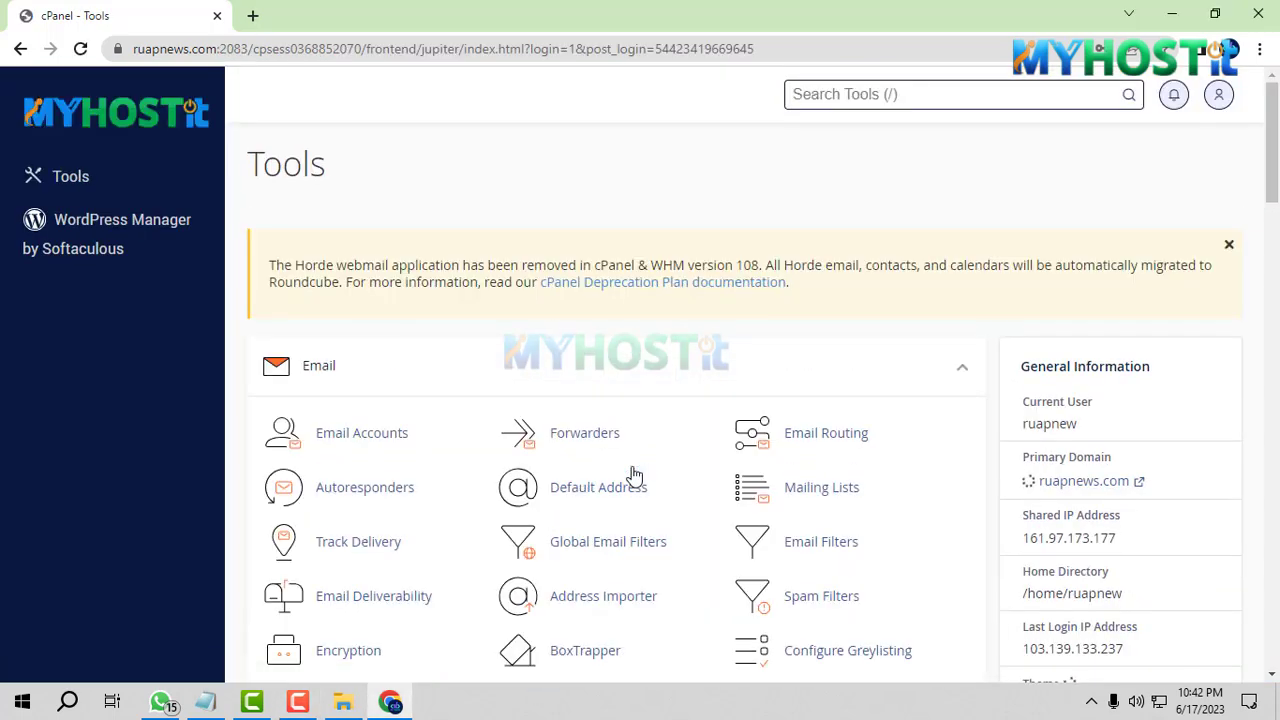
{"action": "scroll", "coordinate": [1262, 232], "scroll_direction": "down", "scroll_amount": 5}
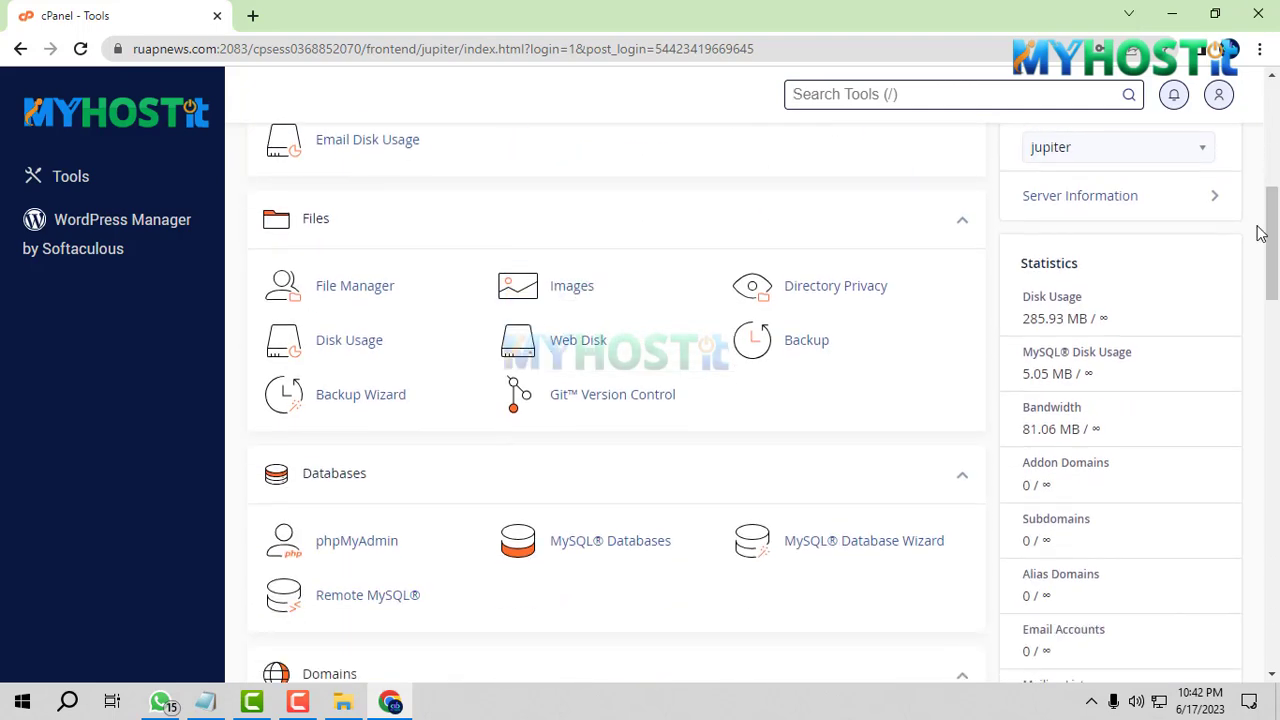
{"action": "left_click", "coordinate": [333, 289]}
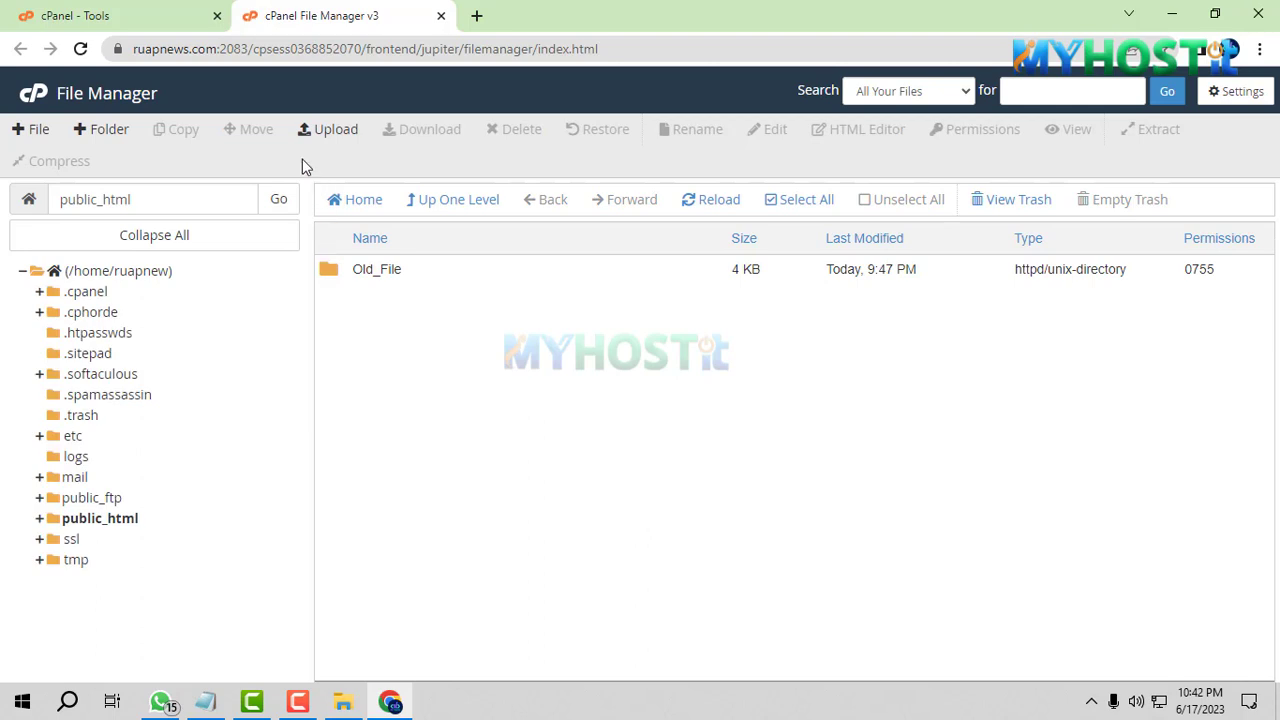
{"action": "left_click", "coordinate": [124, 518]}
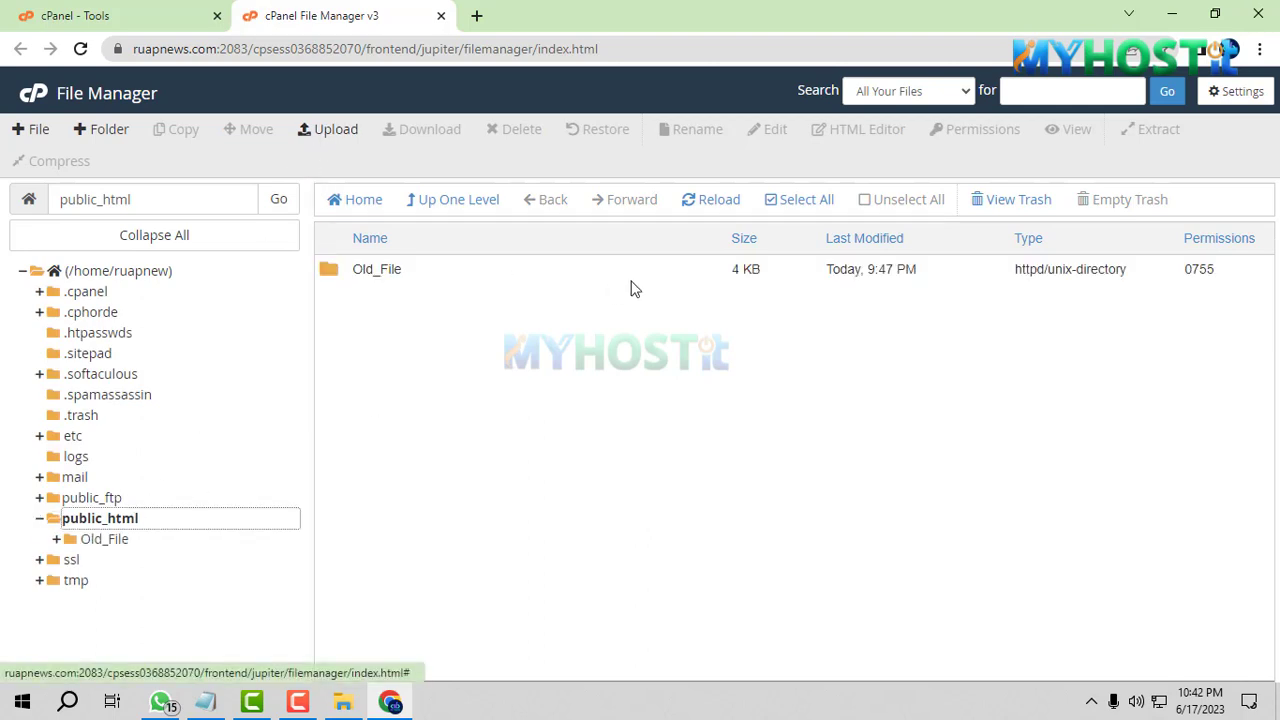
{"action": "left_click", "coordinate": [1236, 91]}
{"action": "left_click", "coordinate": [805, 514]}
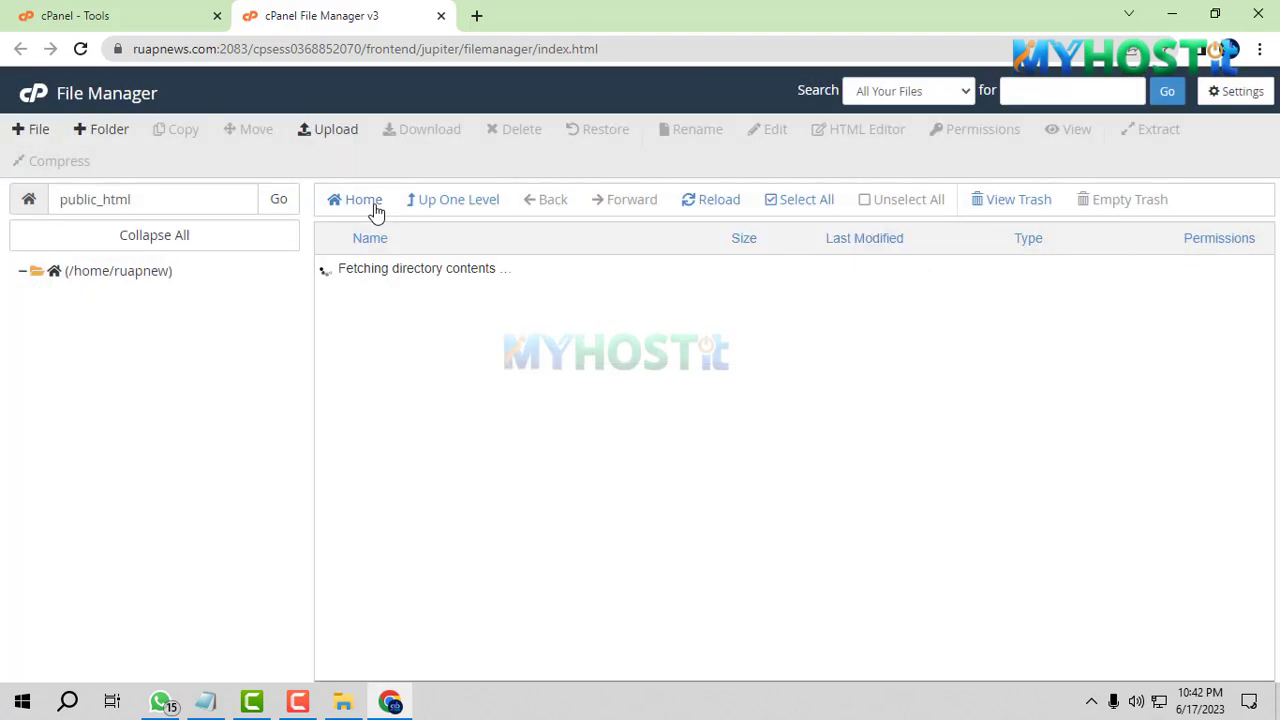
Step: Upload "epaper4 with 4 theme.zip" from the Install ePaper folder to public_html, return to that folder and close the old File Manager tab
{"action": "left_click", "coordinate": [338, 133]}
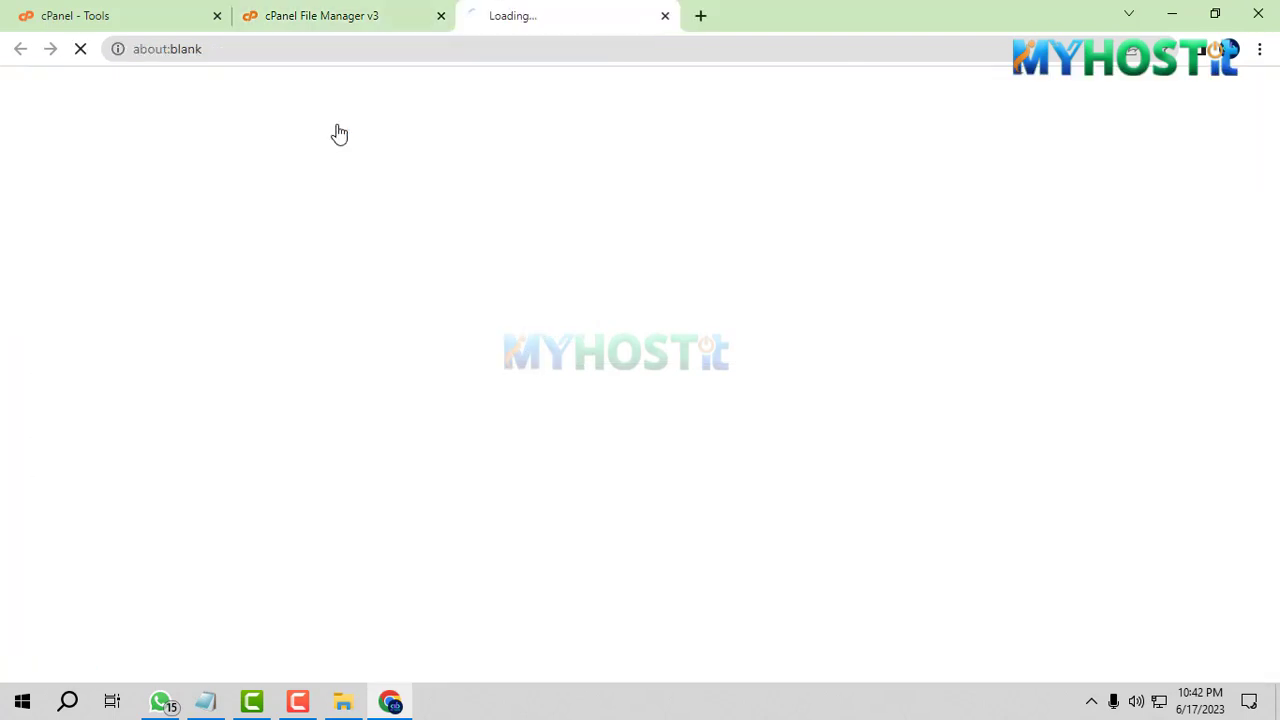
{"action": "left_click", "coordinate": [622, 410]}
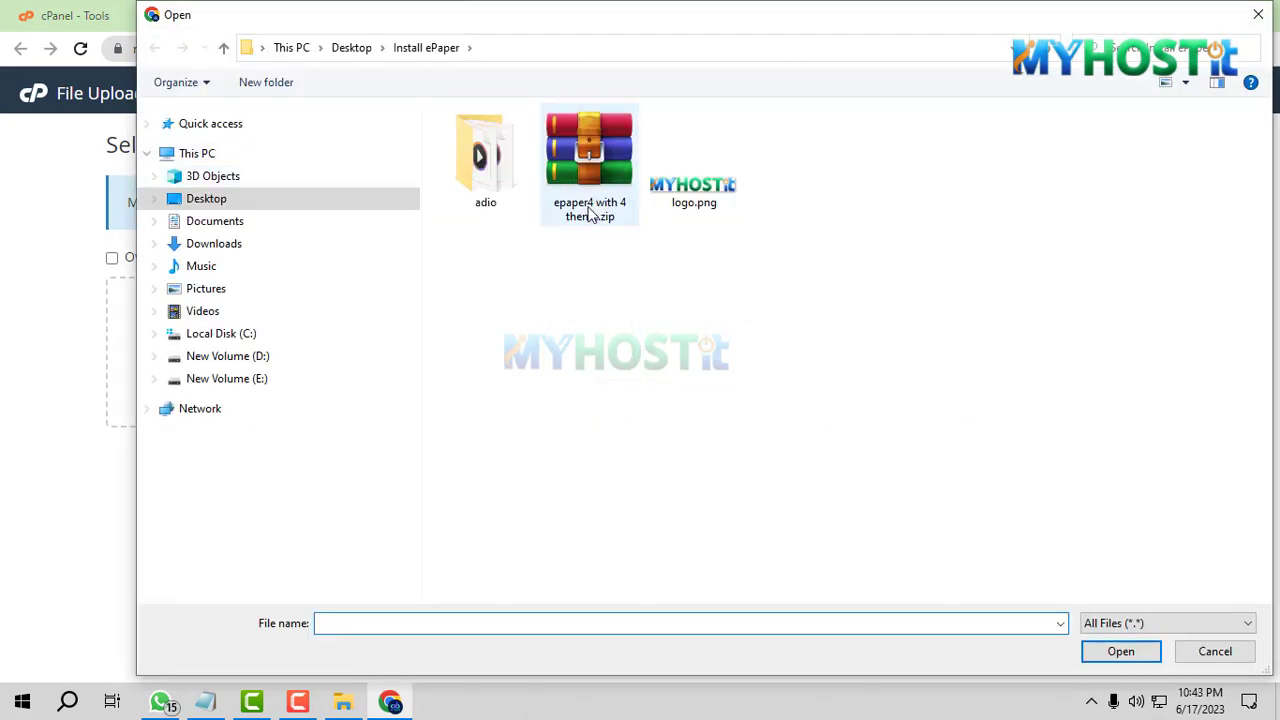
{"action": "double_click", "coordinate": [597, 181]}
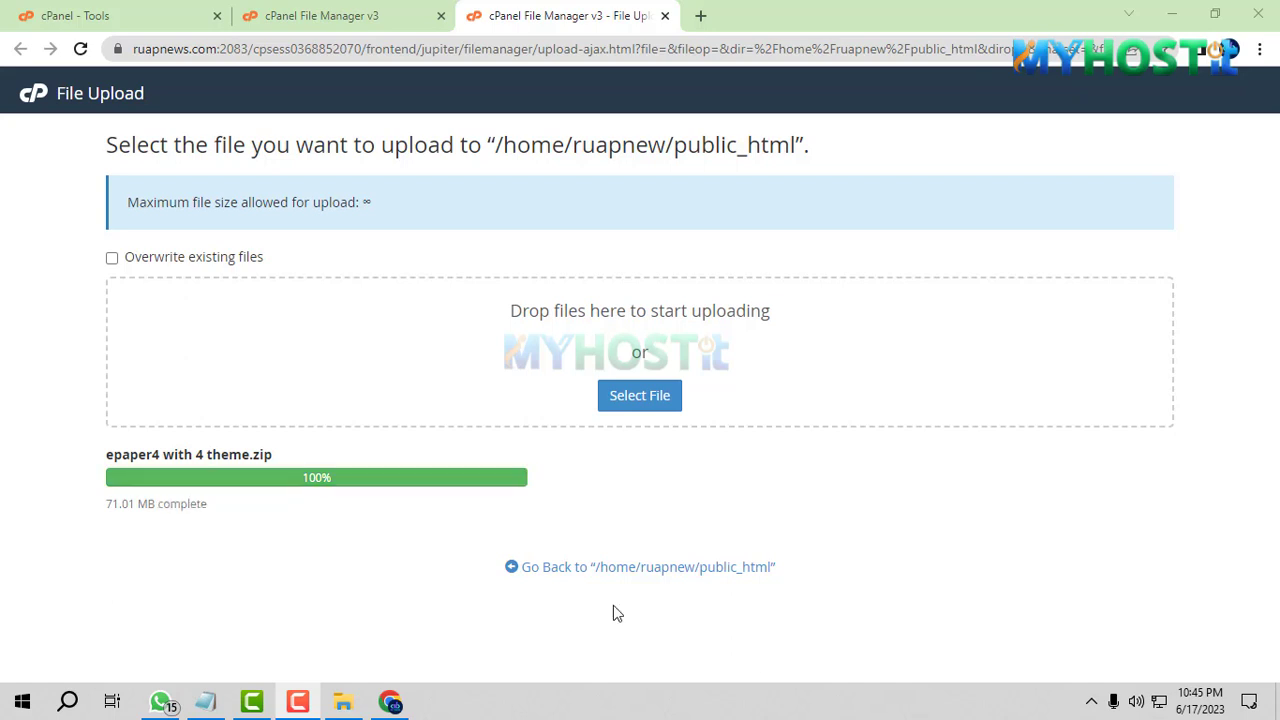
{"action": "left_click", "coordinate": [586, 571]}
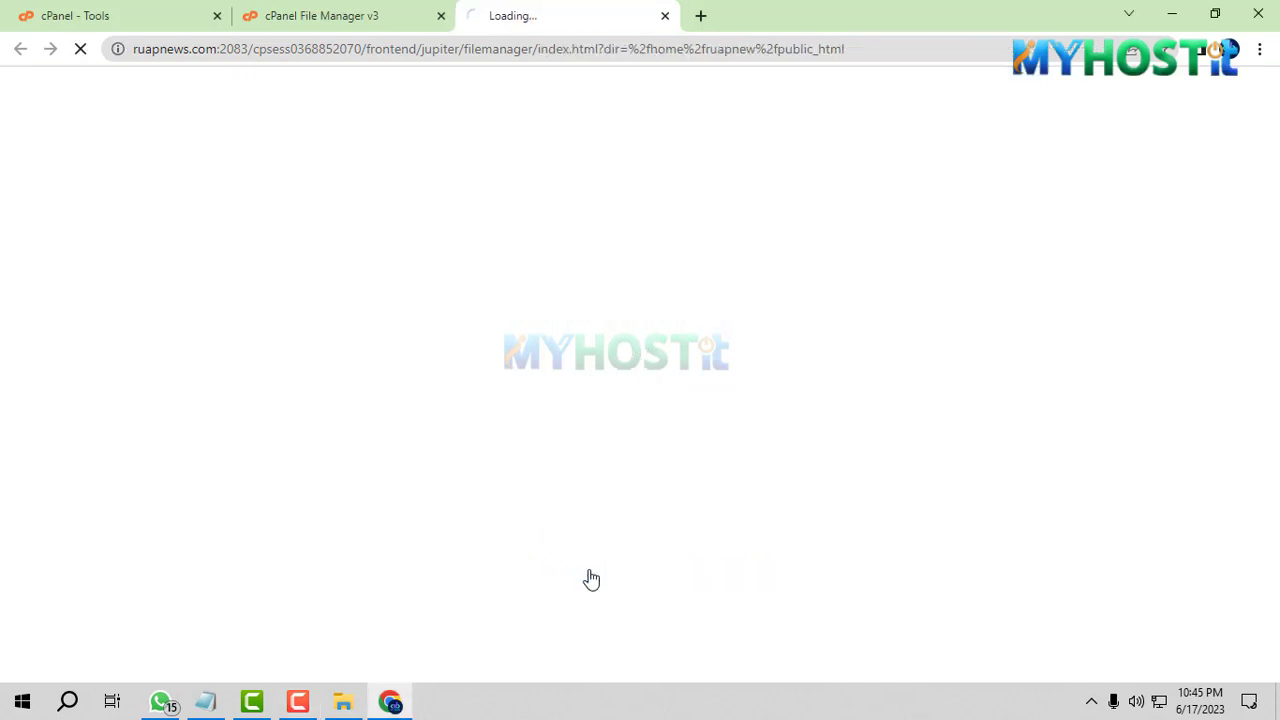
{"action": "left_click", "coordinate": [441, 15]}
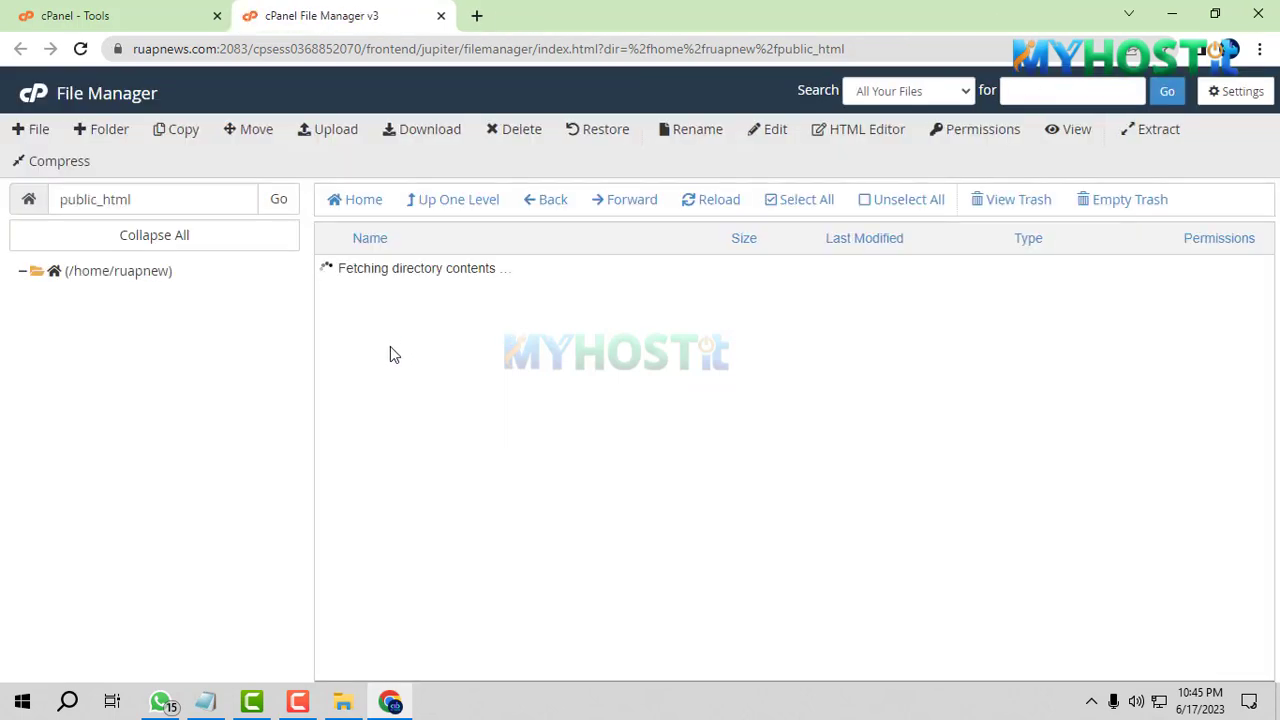
Step: Extract "epaper4 with 4 theme.zip" into /public_html and dismiss the extraction results
{"action": "left_click", "coordinate": [388, 311]}
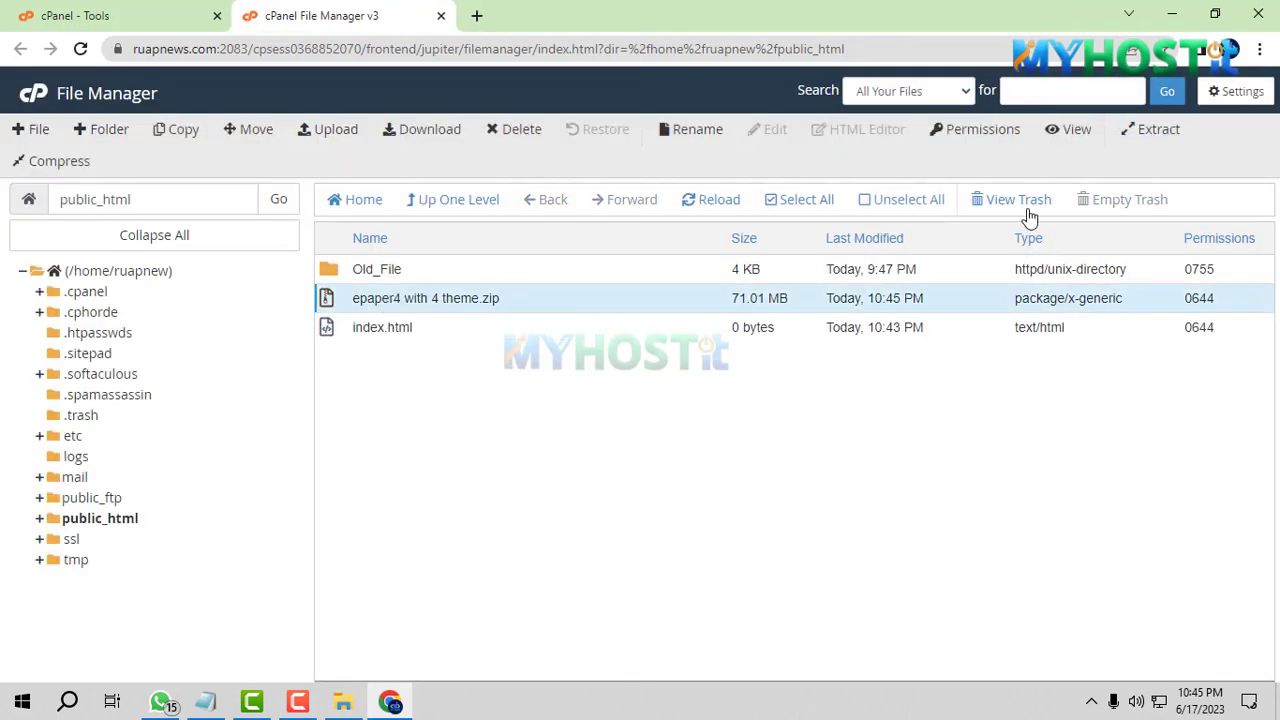
{"action": "left_click", "coordinate": [1153, 135]}
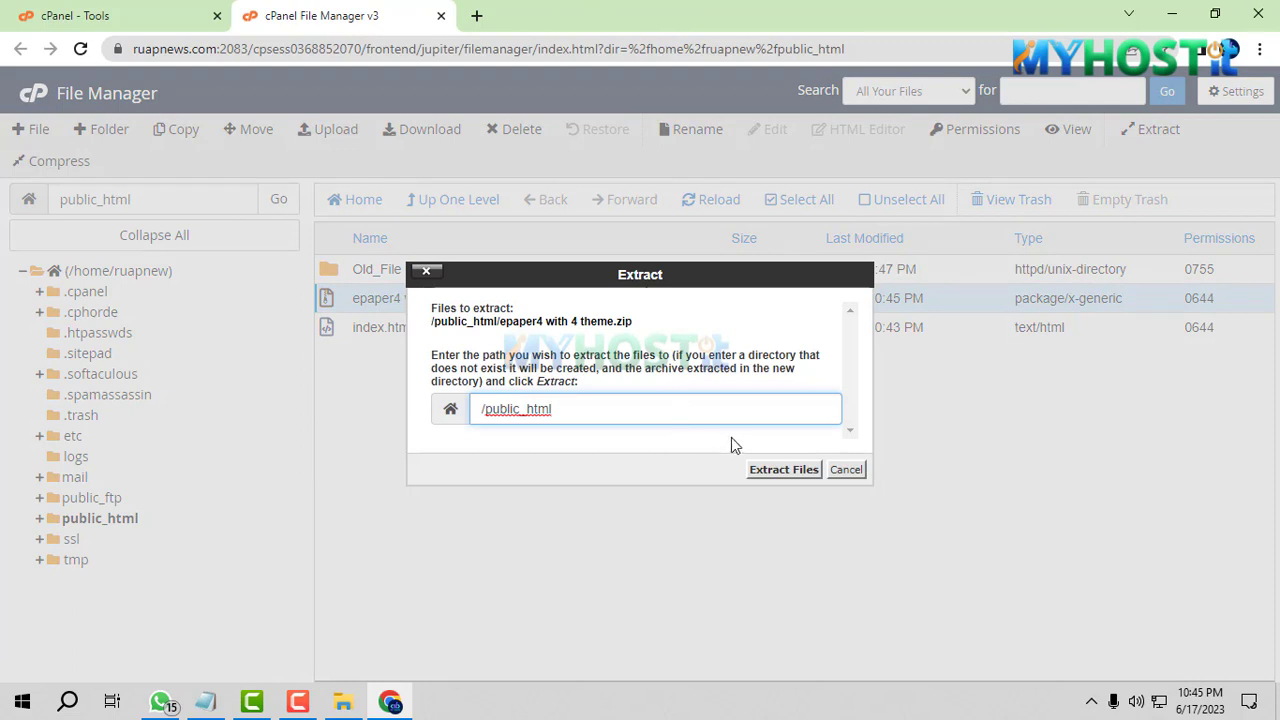
{"action": "left_click", "coordinate": [770, 470]}
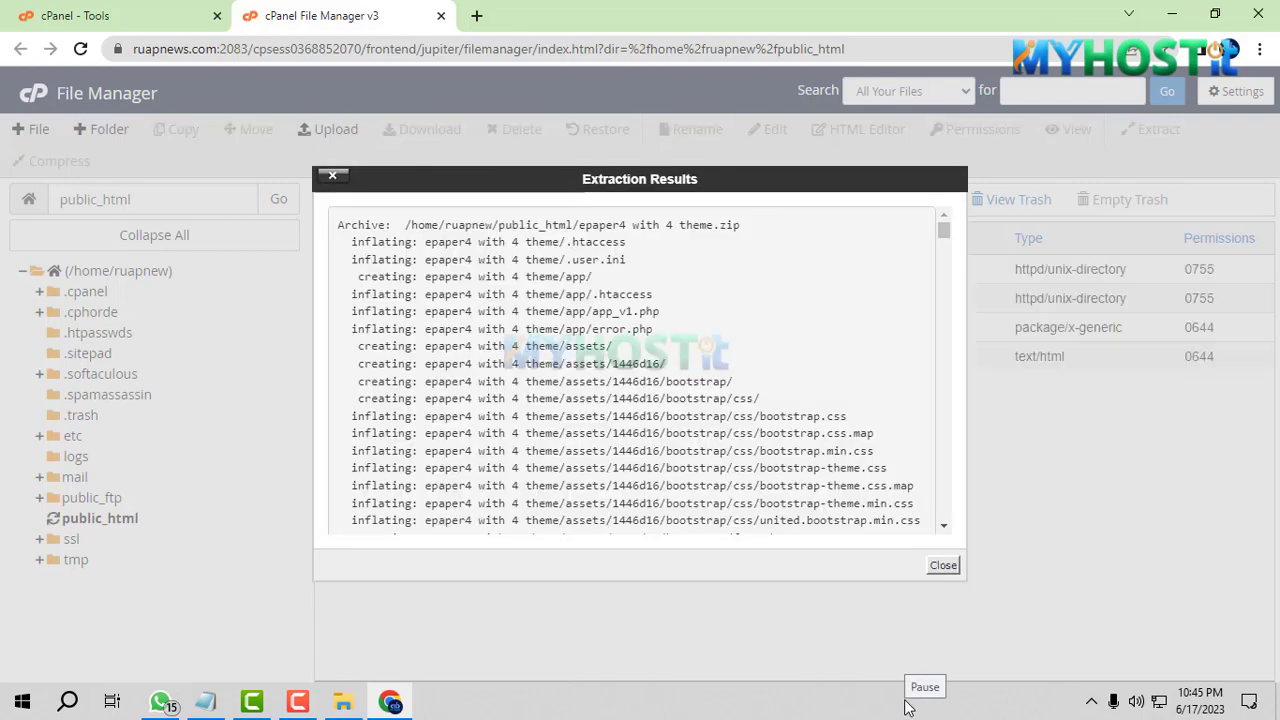
{"action": "left_click", "coordinate": [943, 565]}
Step: Delete the leftover "epaper4 with 4 theme" folder from public_html
{"action": "left_click", "coordinate": [491, 330]}
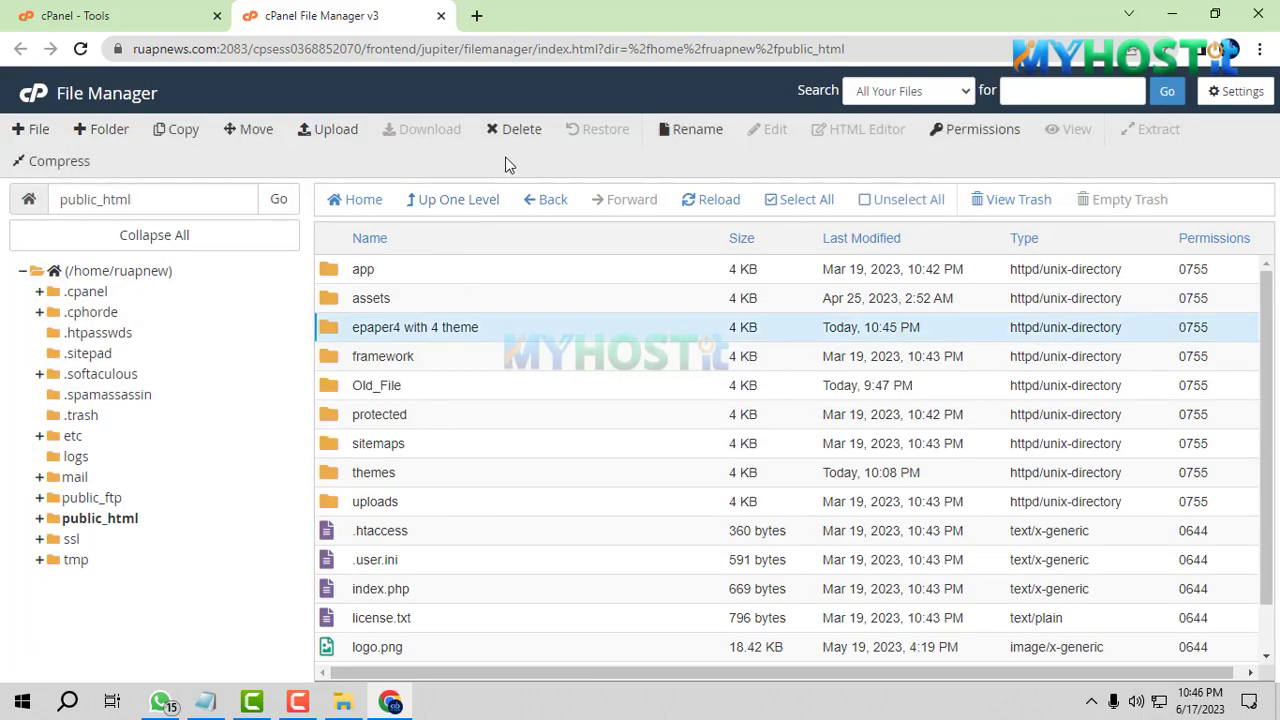
{"action": "left_click", "coordinate": [515, 129]}
{"action": "left_click", "coordinate": [785, 436]}
{"action": "scroll", "coordinate": [450, 454], "scroll_direction": "down", "scroll_amount": 1}
{"action": "scroll", "coordinate": [450, 458], "scroll_direction": "down", "scroll_amount": 1}
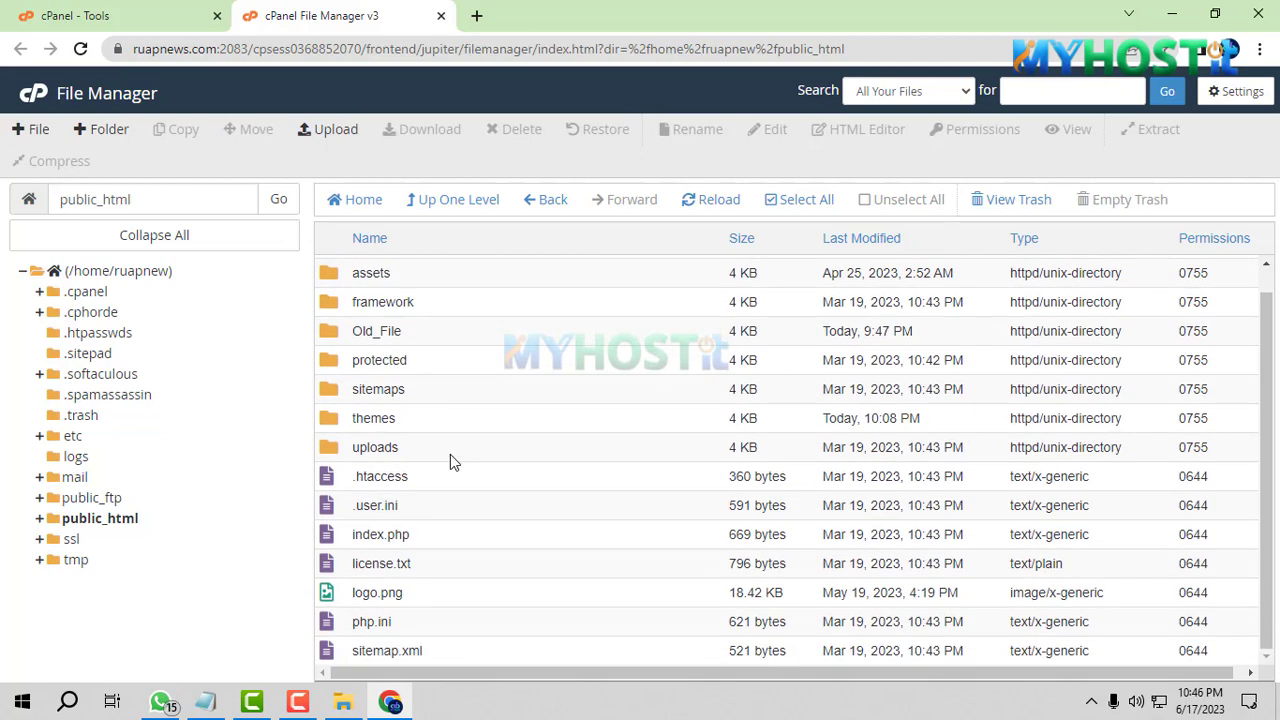
Step: Search the cPanel tools for "data", open the MySQL Database Wizard and create a database with the name epaper
{"action": "left_click", "coordinate": [165, 18]}
{"action": "left_click", "coordinate": [879, 95]}
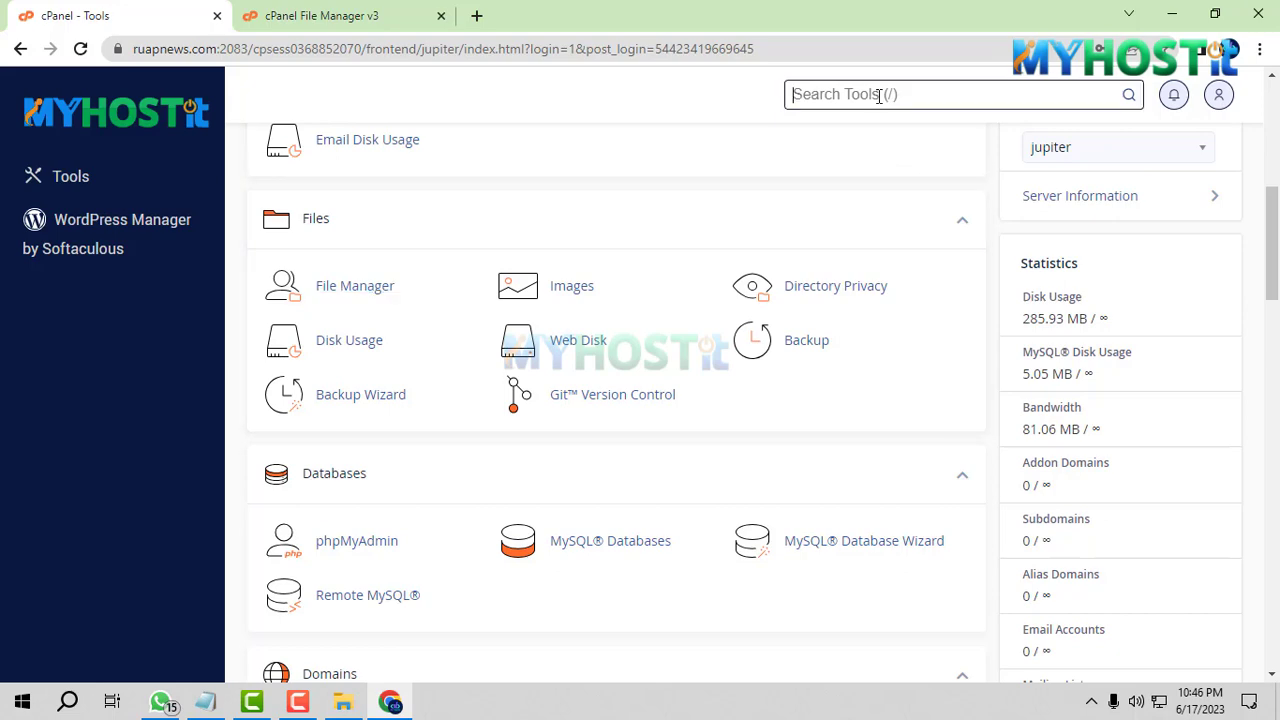
{"action": "type", "text": "data"}
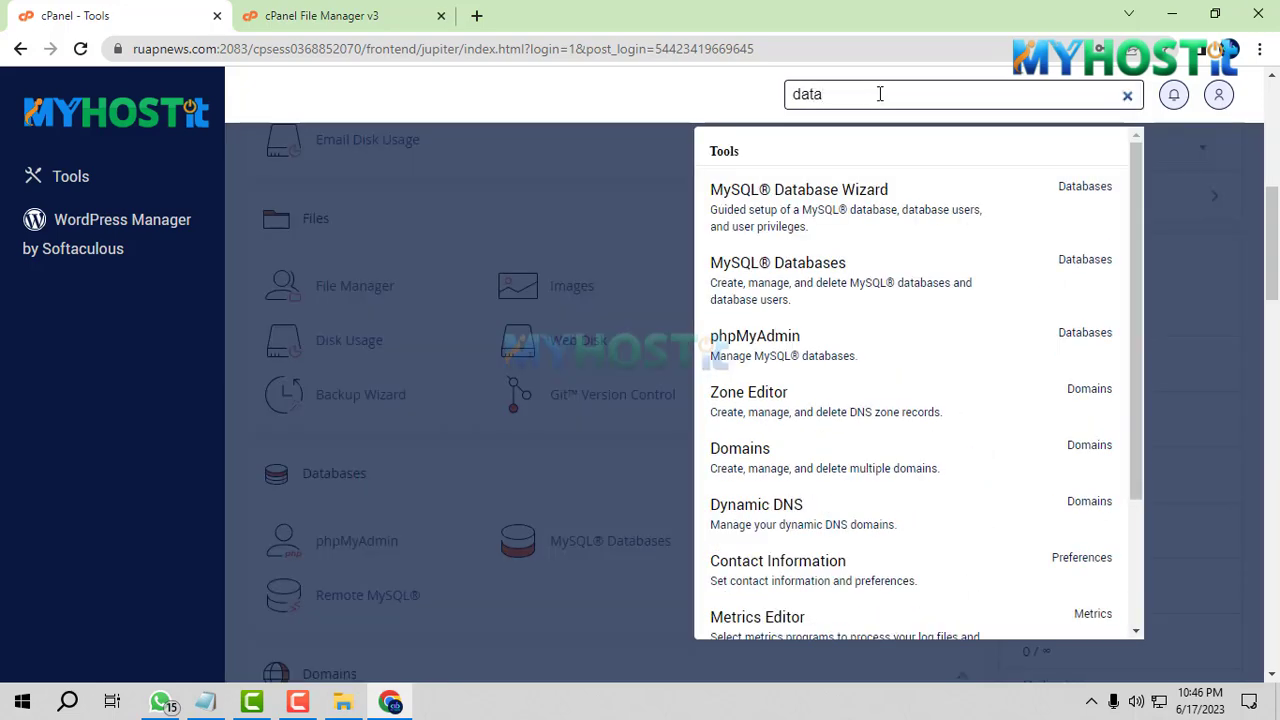
{"action": "left_click", "coordinate": [866, 200]}
{"action": "type", "text": "epaper"}
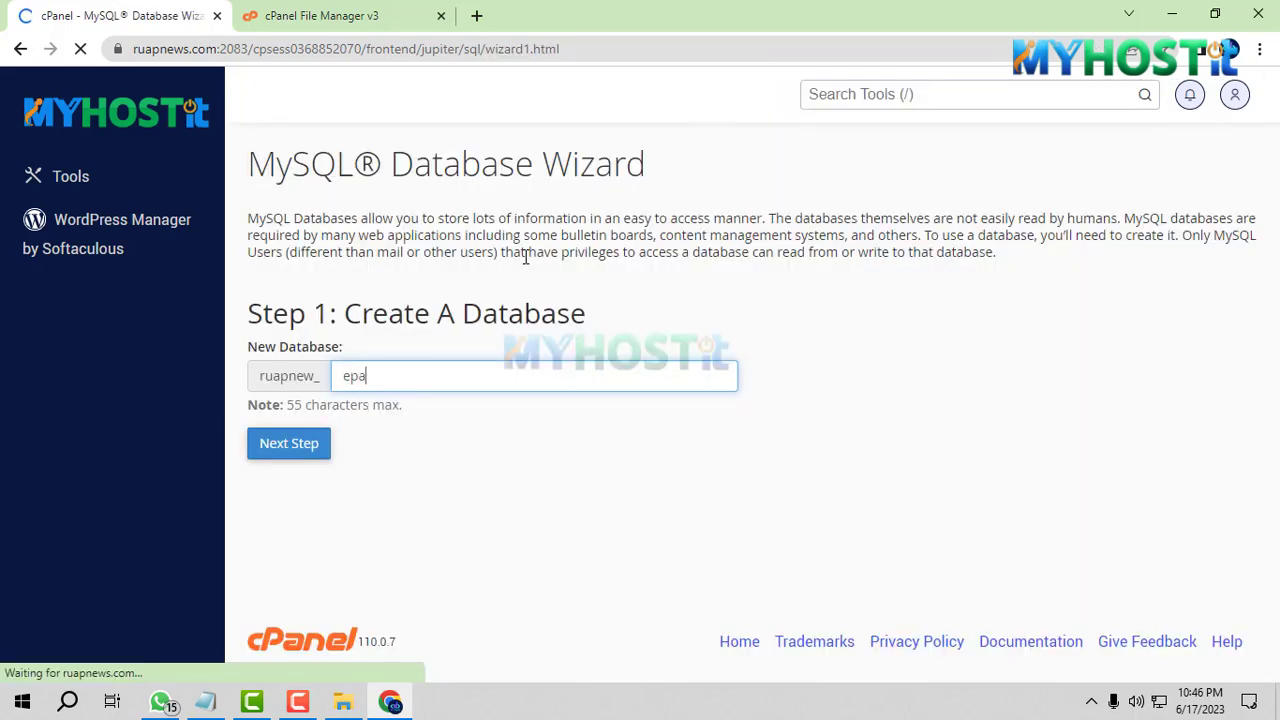
{"action": "left_click", "coordinate": [287, 443]}
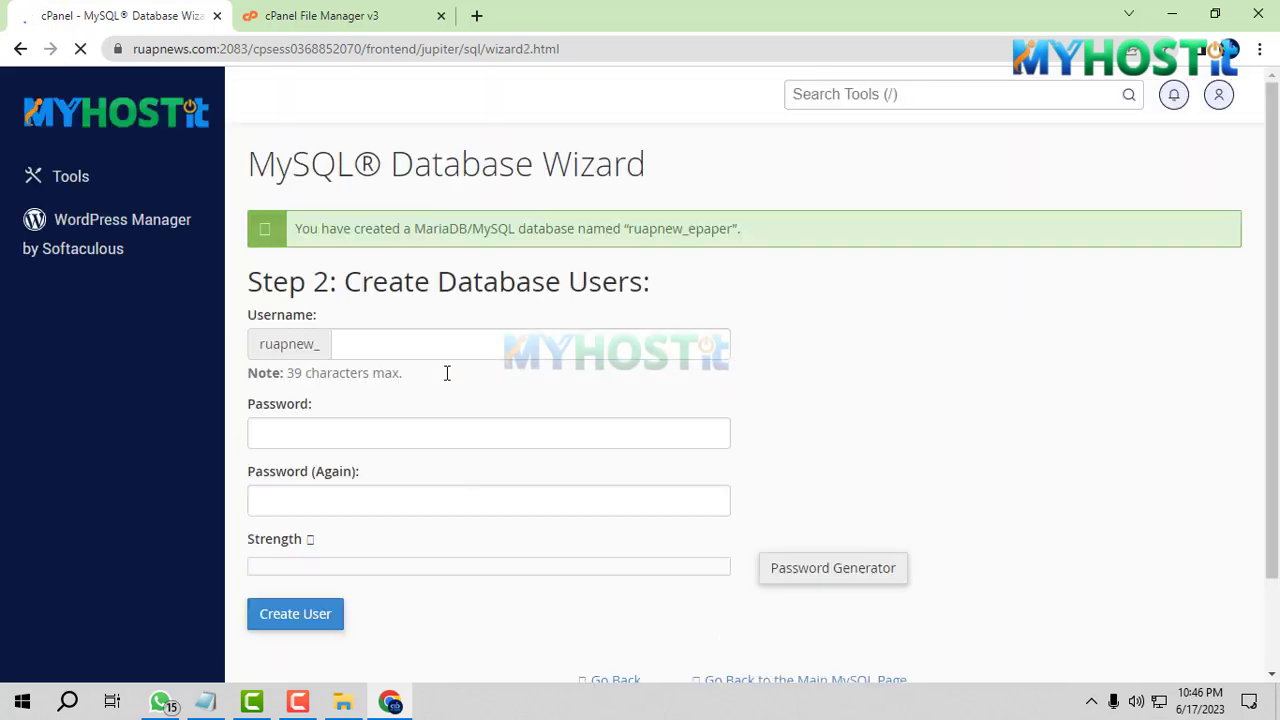
Step: Create the database user epaper with a generated password, copying the password and confirming it was saved in a safe place
{"action": "type", "text": "epaper"}
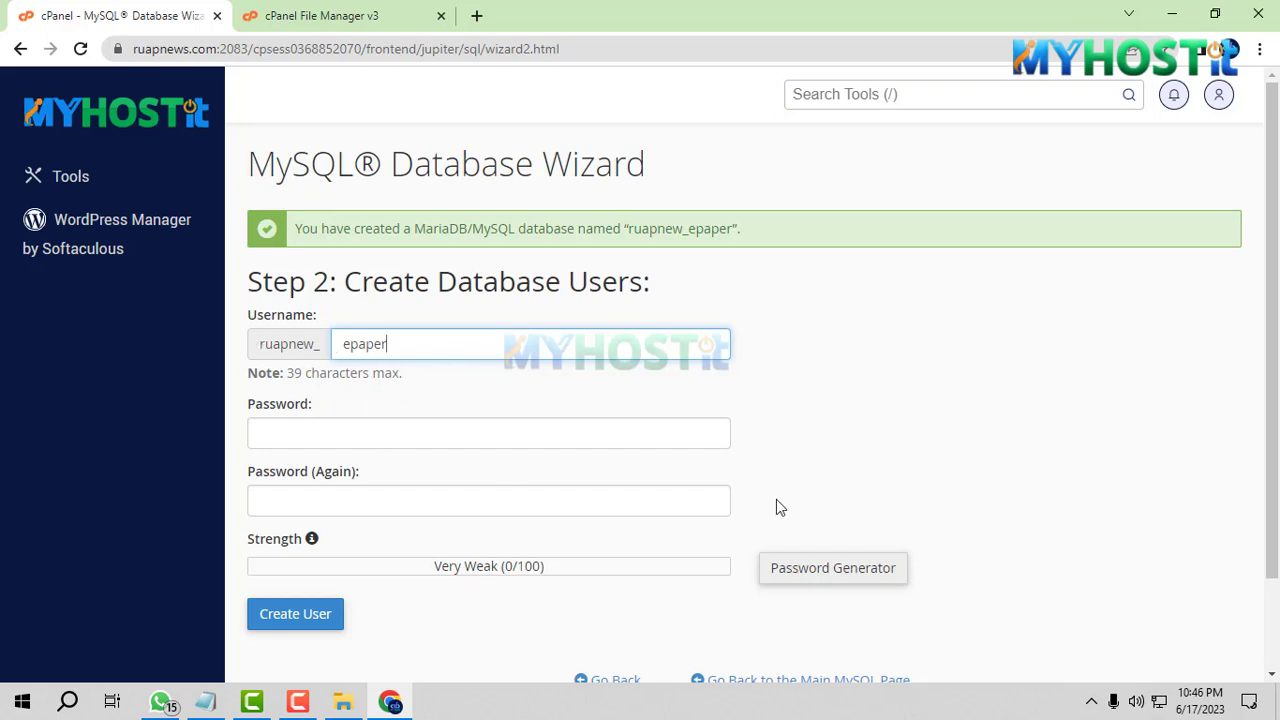
{"action": "left_click", "coordinate": [786, 568]}
{"action": "left_click", "coordinate": [590, 346]}
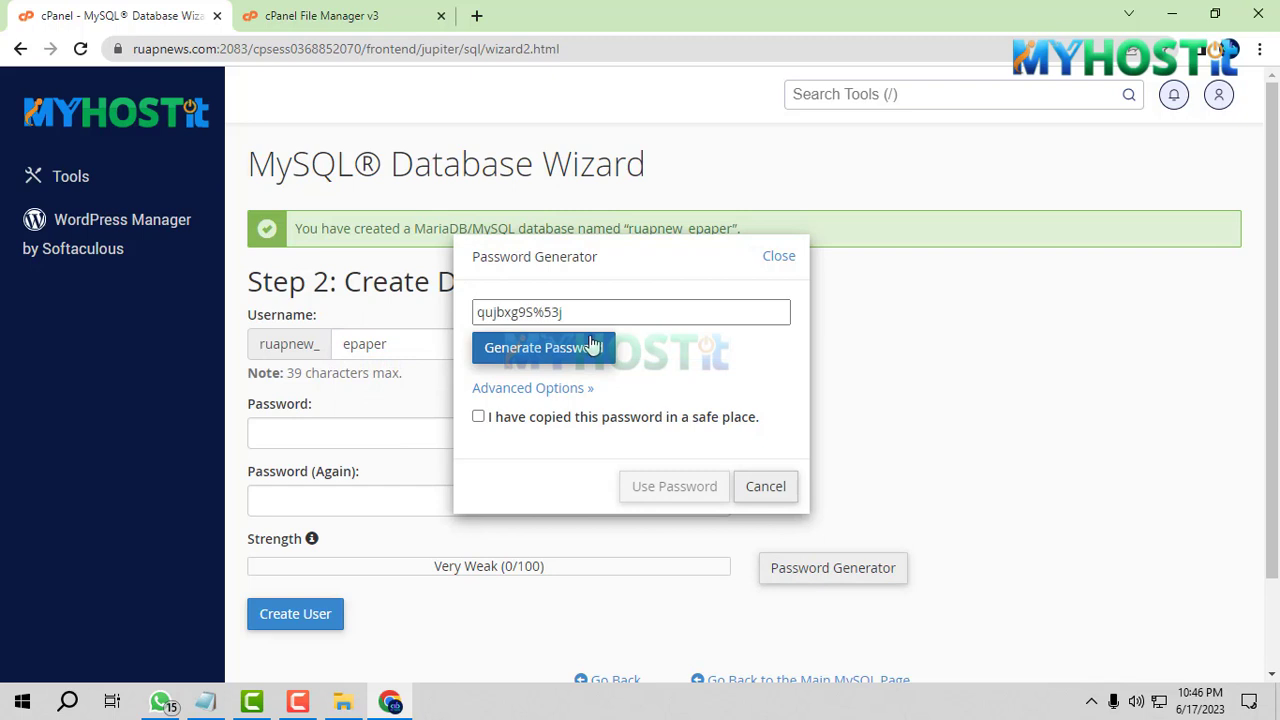
{"action": "left_click", "coordinate": [600, 311]}
{"action": "key", "text": "ctrl+a"}
{"action": "left_click", "coordinate": [600, 311]}
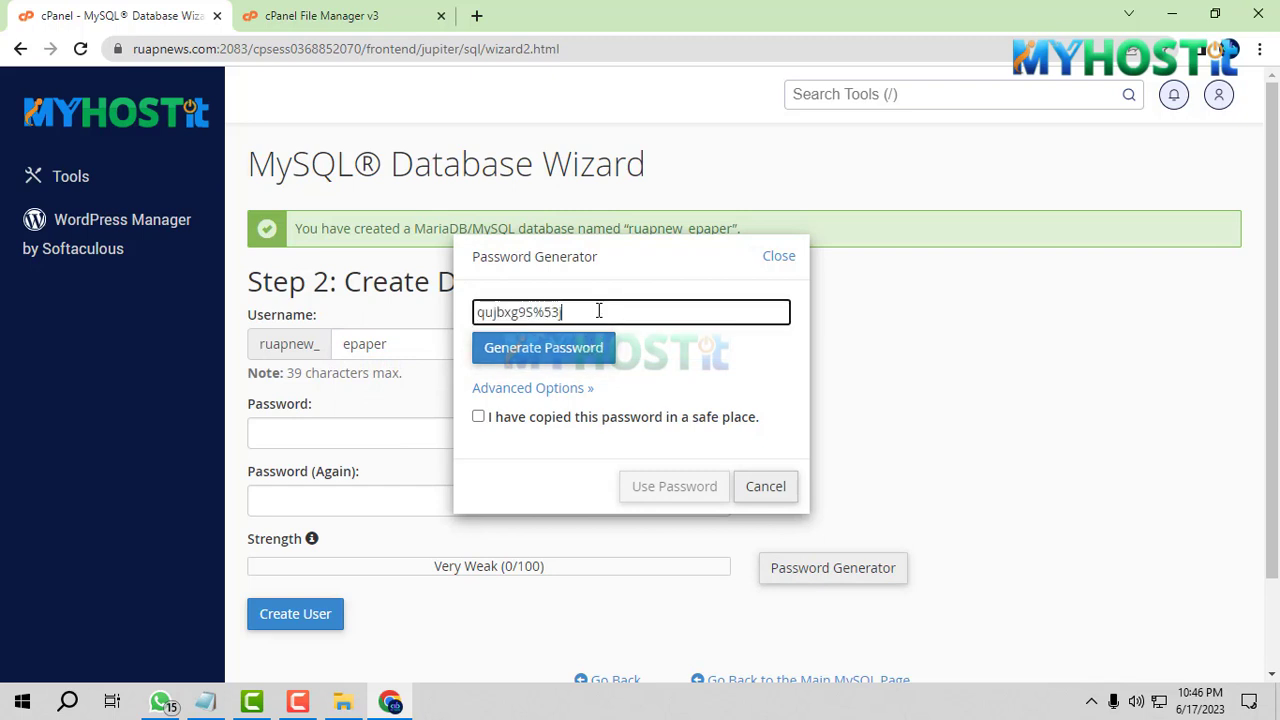
{"action": "left_click", "coordinate": [600, 418]}
{"action": "left_click", "coordinate": [660, 486]}
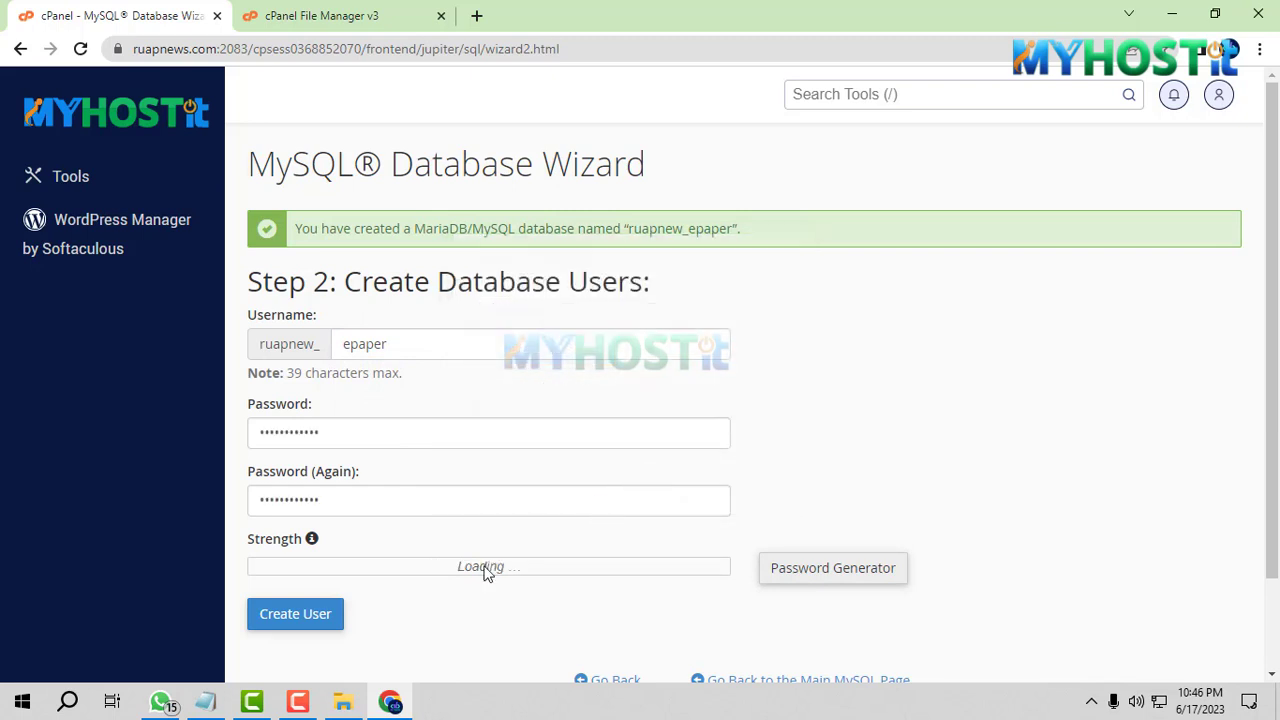
{"action": "left_click", "coordinate": [295, 614]}
Step: Paste the copied database password below the existing lines in Notepad and return to the database wizard
{"action": "left_click", "coordinate": [205, 701]}
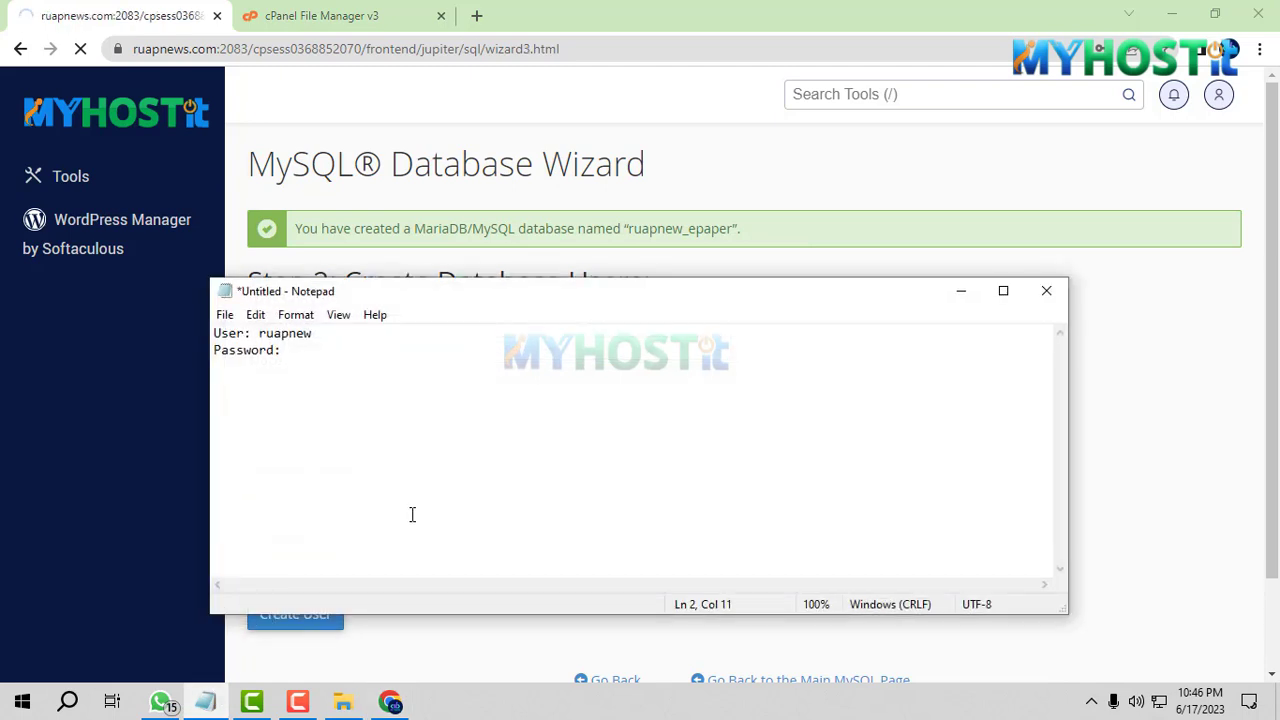
{"action": "key", "text": "Return"}
{"action": "key", "text": "Return"}
{"action": "key", "text": "ctrl+v"}
{"action": "left_click", "coordinate": [168, 30]}
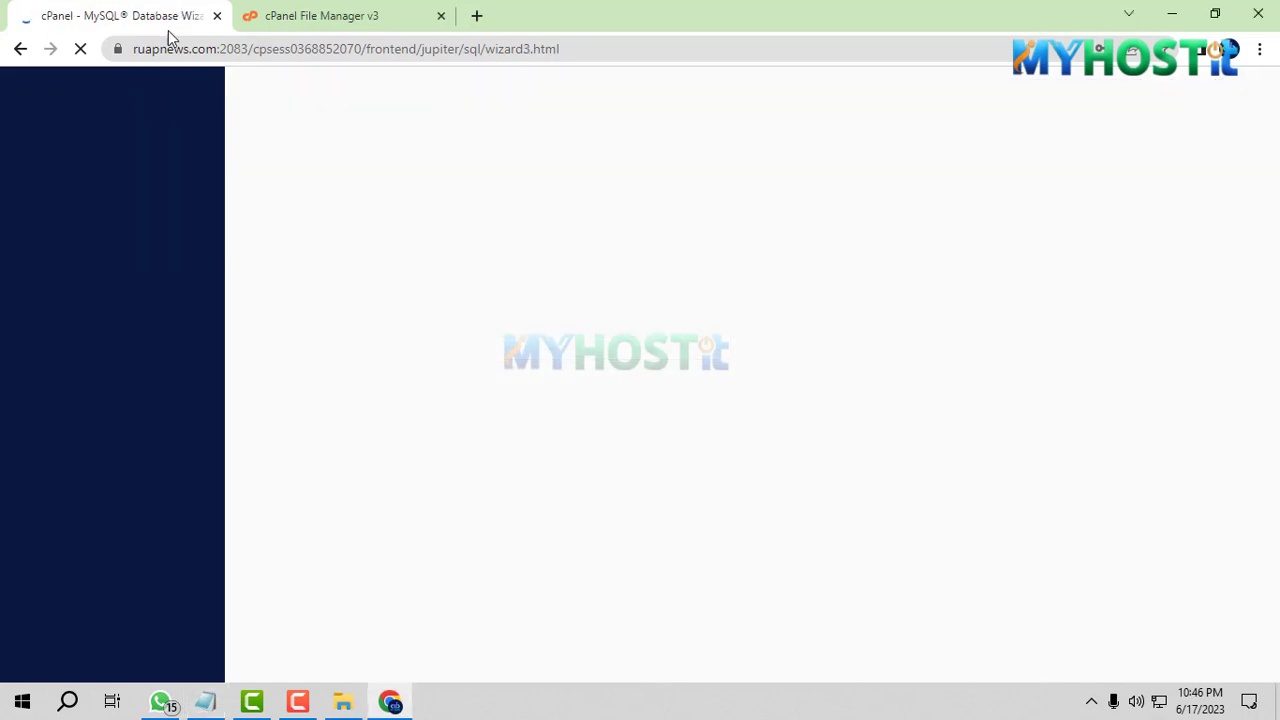
Step: Copy the user and database name lines, and grant the user ALL PRIVILEGES on the database
{"action": "left_click", "coordinate": [330, 392]}
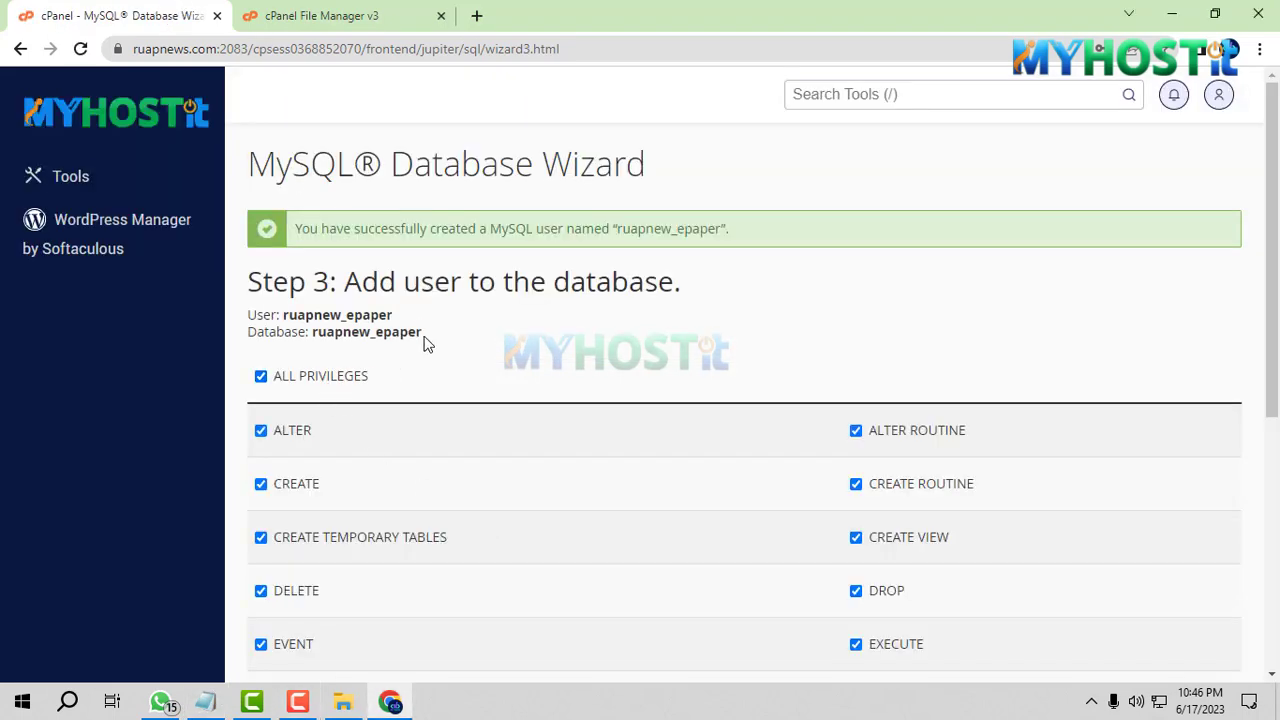
{"action": "left_click_drag", "start_coordinate": [424, 343], "coordinate": [246, 325]}
{"action": "key", "text": "ctrl+c"}
{"action": "scroll", "coordinate": [246, 325], "scroll_direction": "down", "scroll_amount": 5}
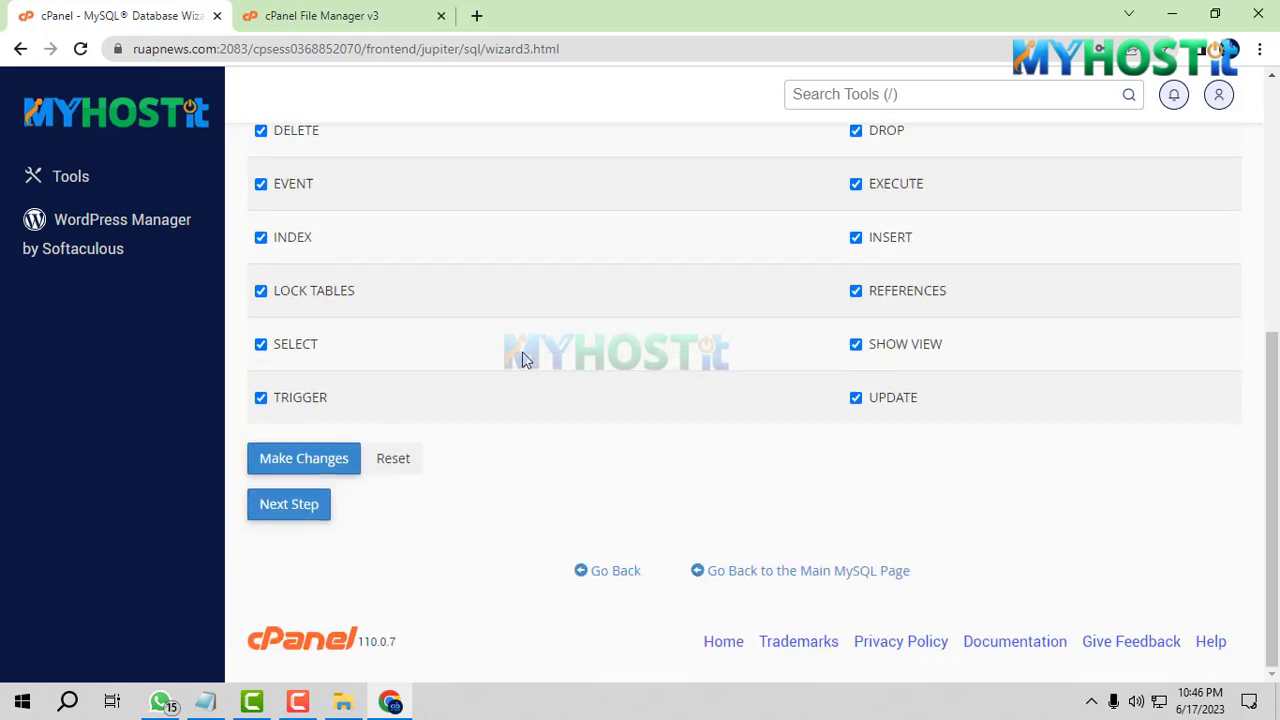
{"action": "left_click", "coordinate": [332, 458]}
Step: Paste the copied user and database names into Notepad, one blank line below the password
{"action": "left_click", "coordinate": [206, 704]}
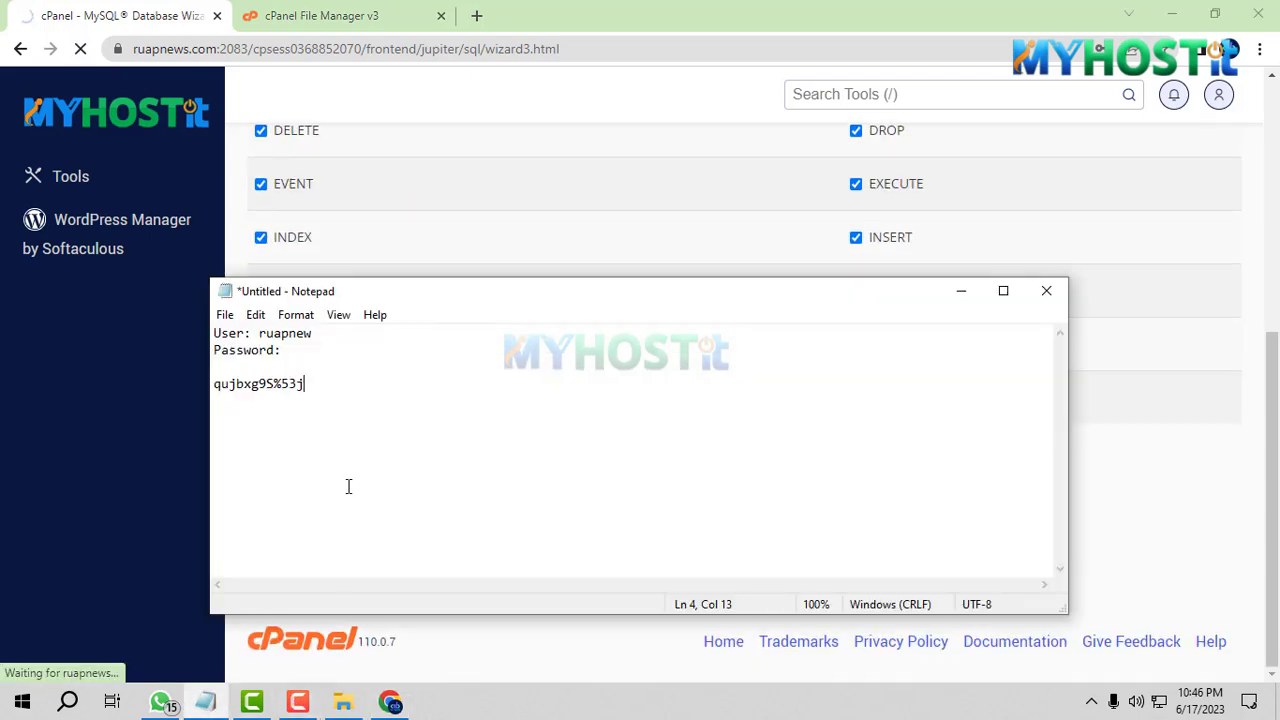
{"action": "key", "text": "Return"}
{"action": "key", "text": "Return"}
{"action": "key", "text": "ctrl+v"}
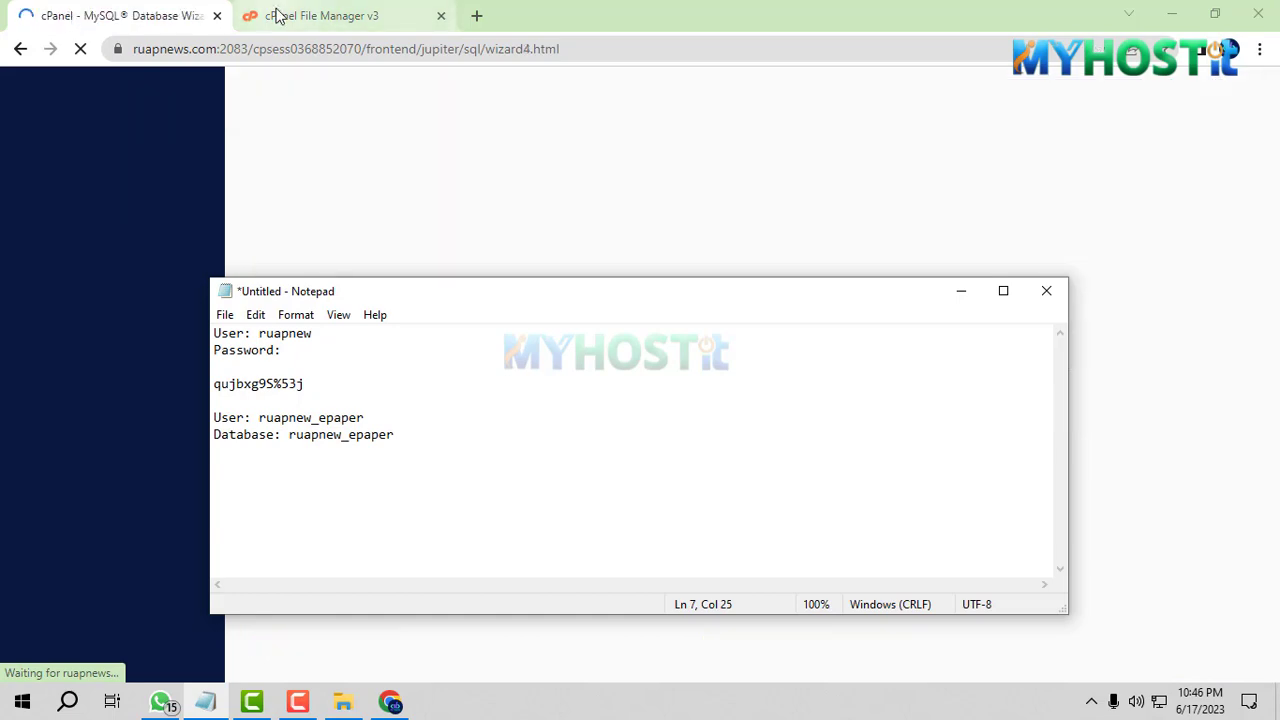
Step: Open db.php from public_html/protected/config in the File Manager's code editor and bring up the Notepad notes over it
{"action": "left_click", "coordinate": [200, 18]}
{"action": "left_click", "coordinate": [323, 18]}
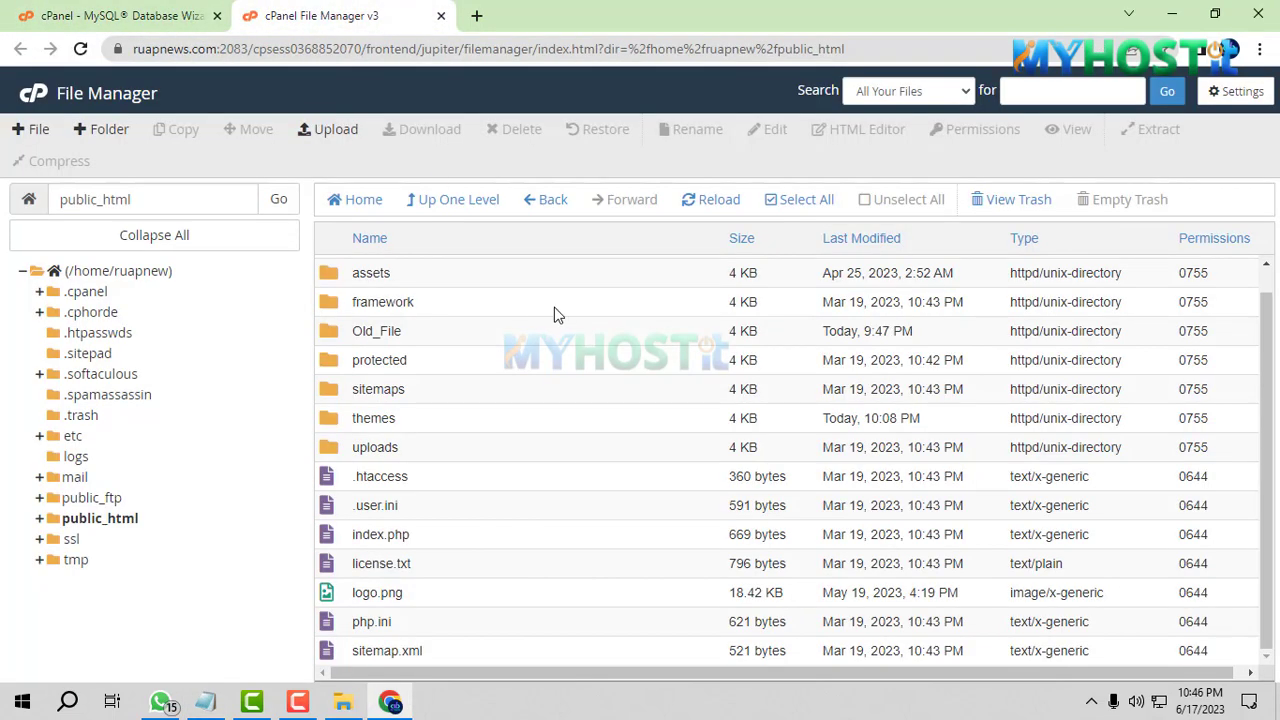
{"action": "double_click", "coordinate": [424, 362]}
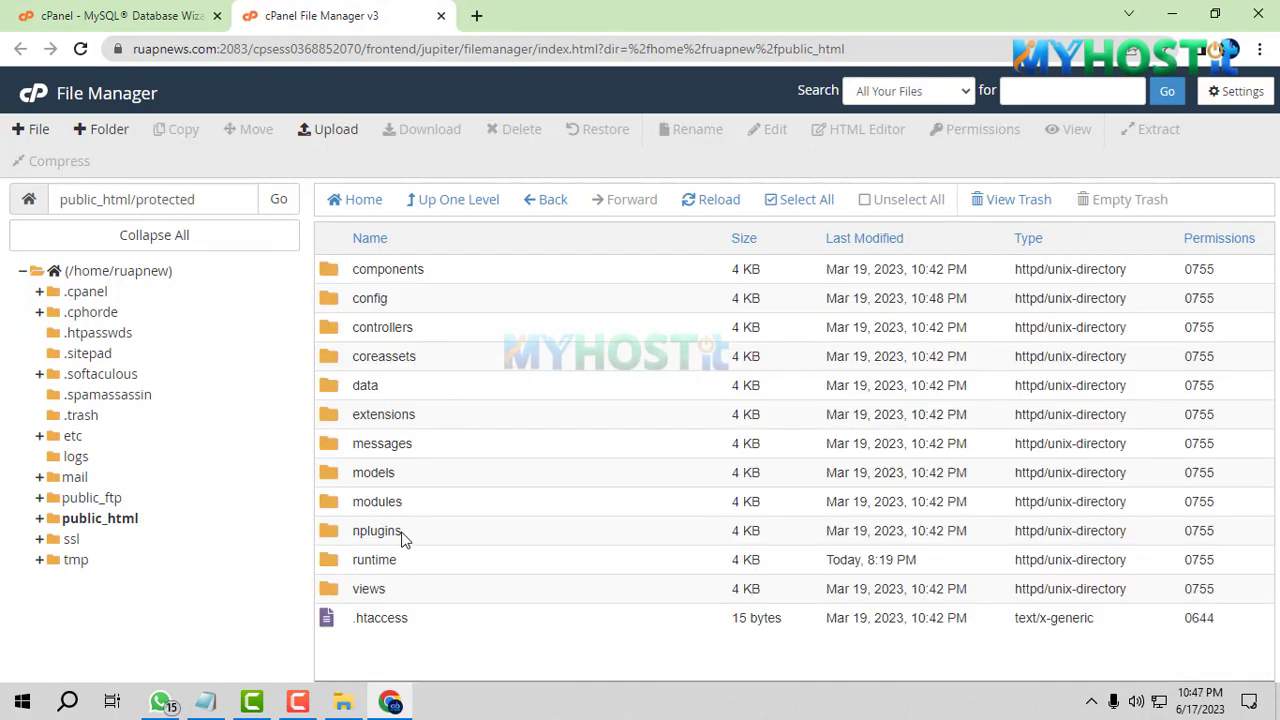
{"action": "double_click", "coordinate": [410, 302]}
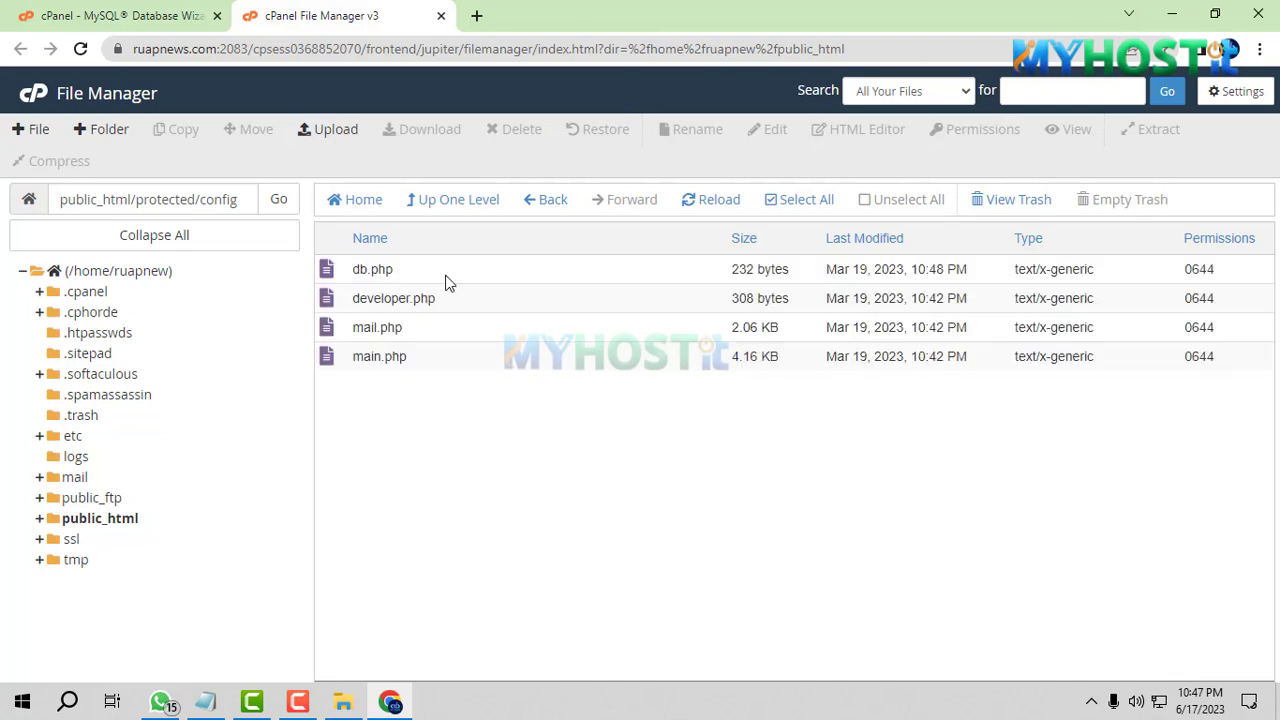
{"action": "left_click", "coordinate": [446, 270]}
{"action": "right_click", "coordinate": [446, 268]}
{"action": "left_click", "coordinate": [482, 337]}
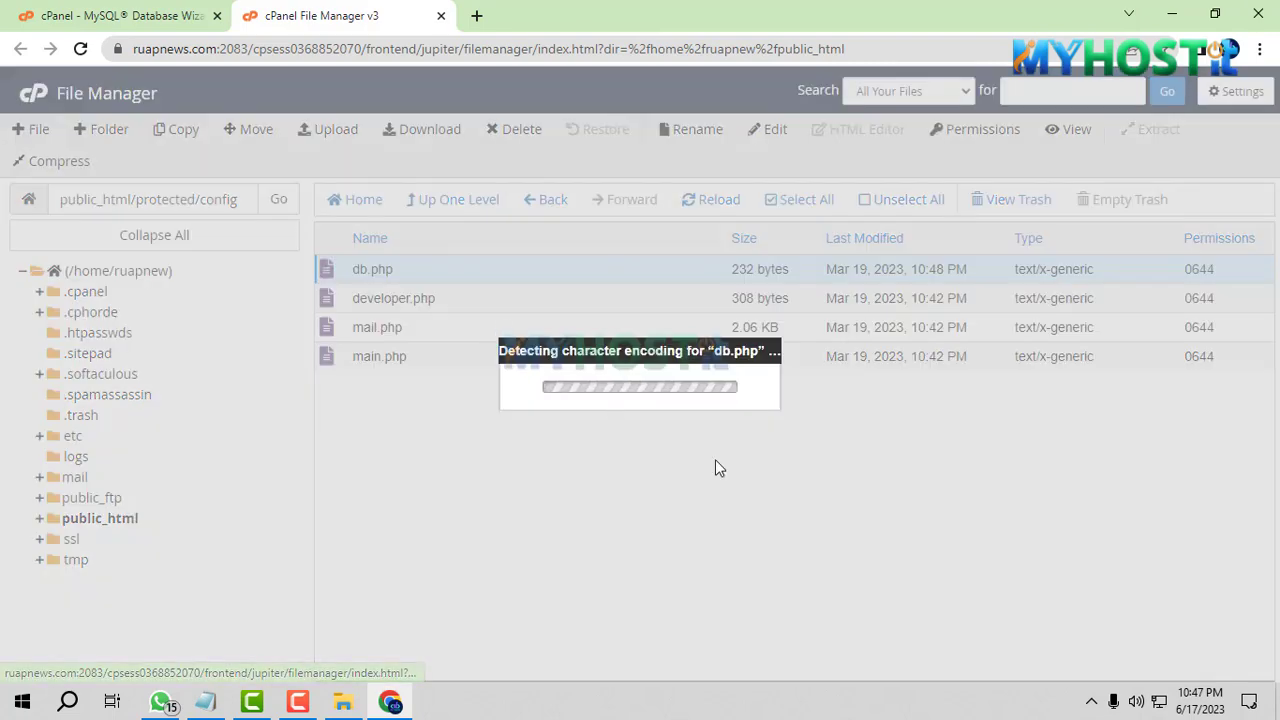
{"action": "left_click", "coordinate": [803, 517]}
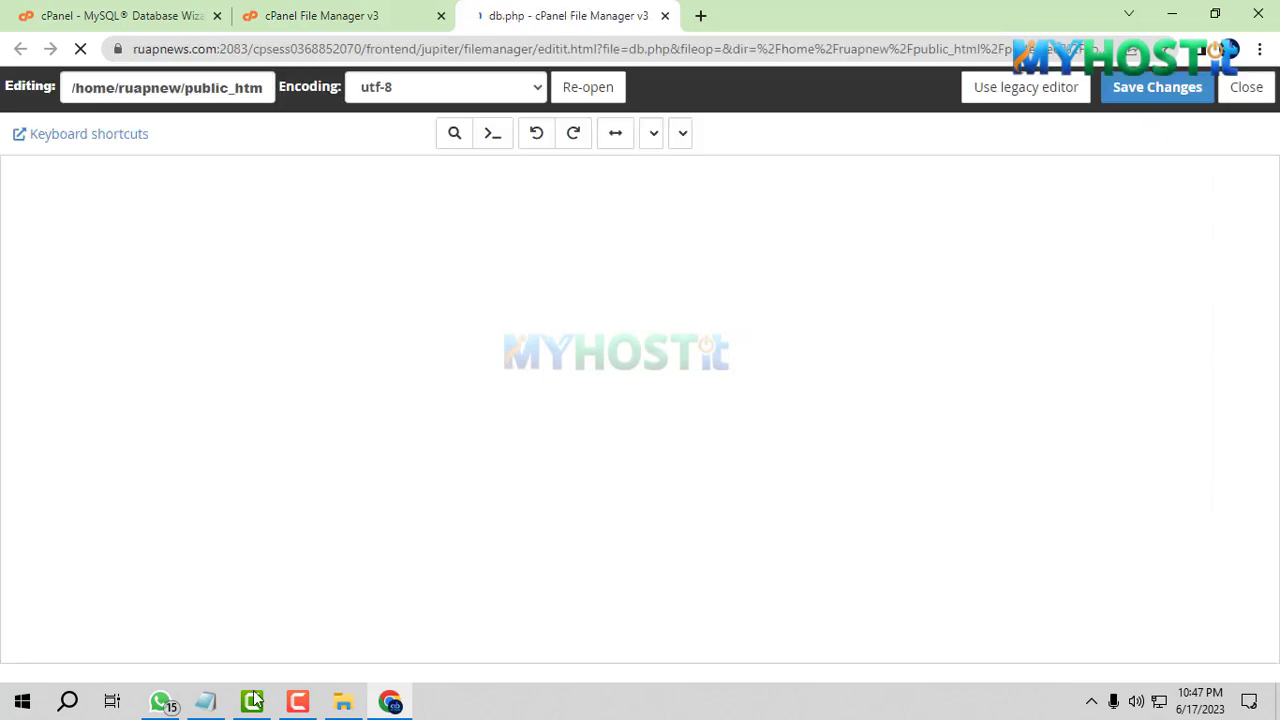
{"action": "left_click", "coordinate": [205, 701]}
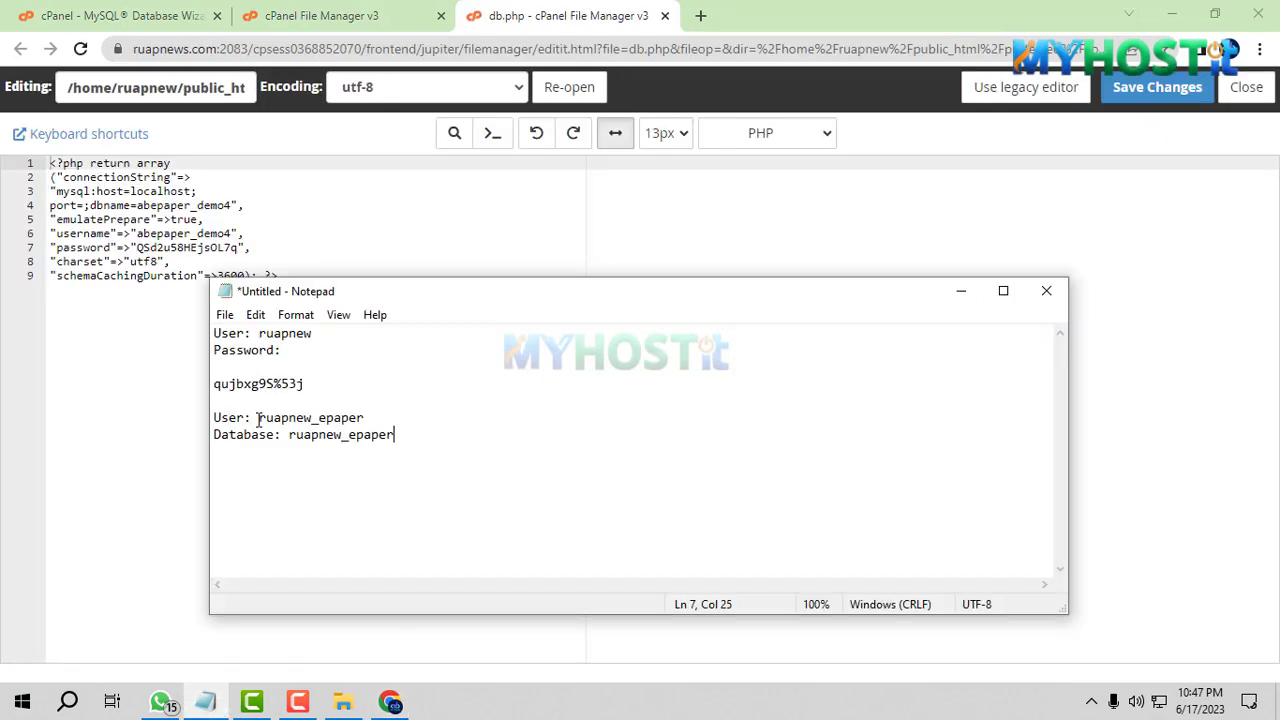
Step: Replace the username value in db.php with ruapnew_epaper, copied from the User line of the Notepad notes
{"action": "left_click_drag", "start_coordinate": [258, 420], "coordinate": [398, 420]}
{"action": "key", "text": "ctrl+c"}
{"action": "left_click", "coordinate": [563, 20]}
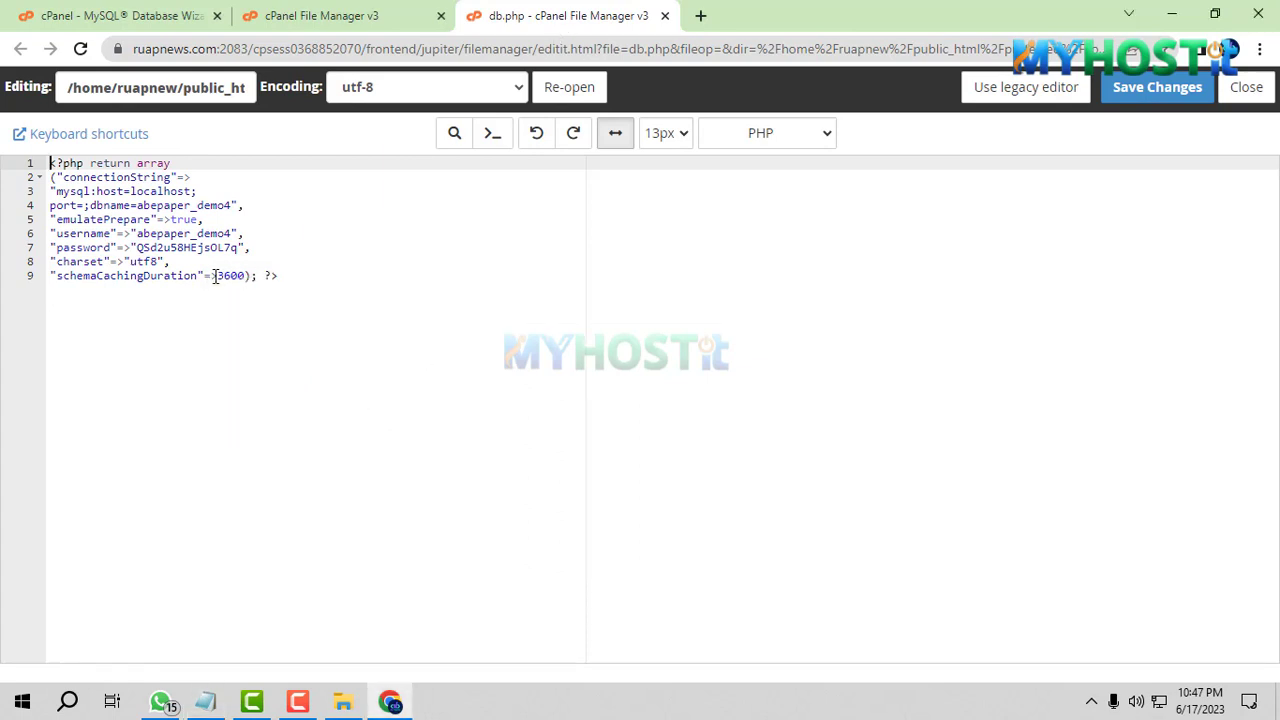
{"action": "left_click_drag", "start_coordinate": [139, 233], "coordinate": [232, 233]}
{"action": "key", "text": "ctrl+v"}
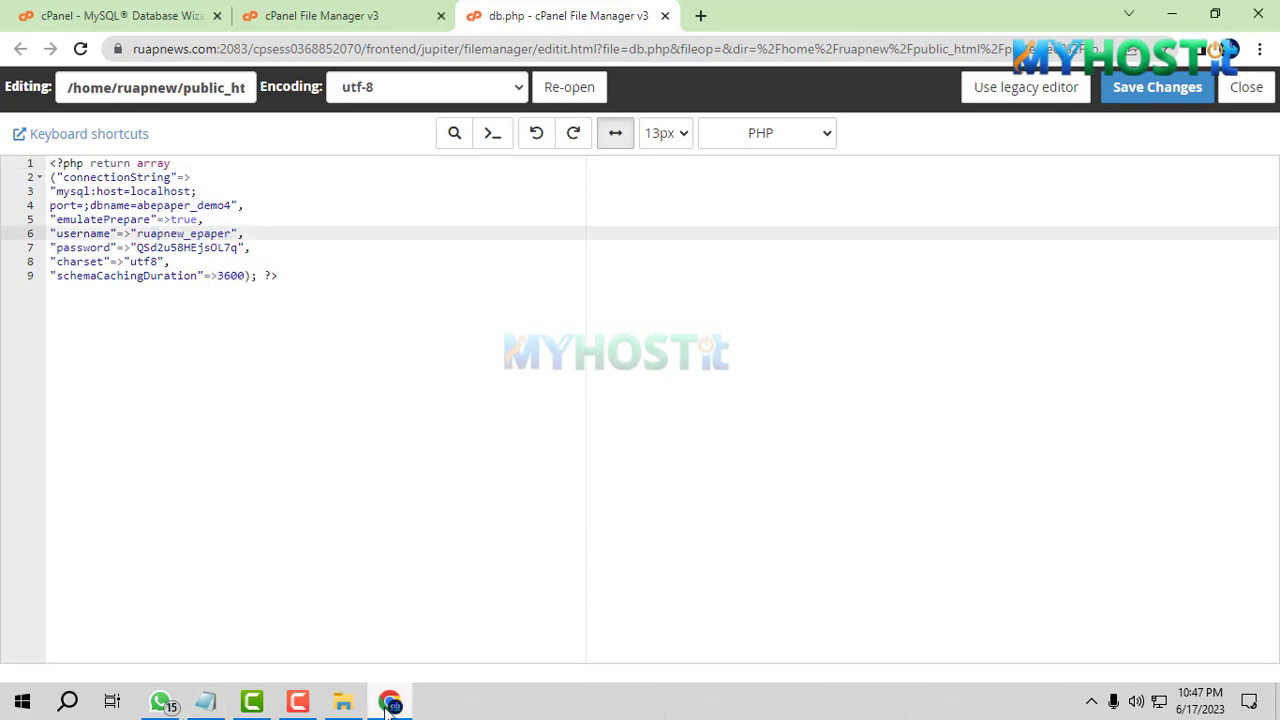
Step: Set the dbname value in db.php's connection string to ruapnew_epaper, copied from the Database line in Notepad
{"action": "left_click", "coordinate": [205, 701]}
{"action": "left_click_drag", "start_coordinate": [290, 436], "coordinate": [394, 435]}
{"action": "key", "text": "ctrl+c"}
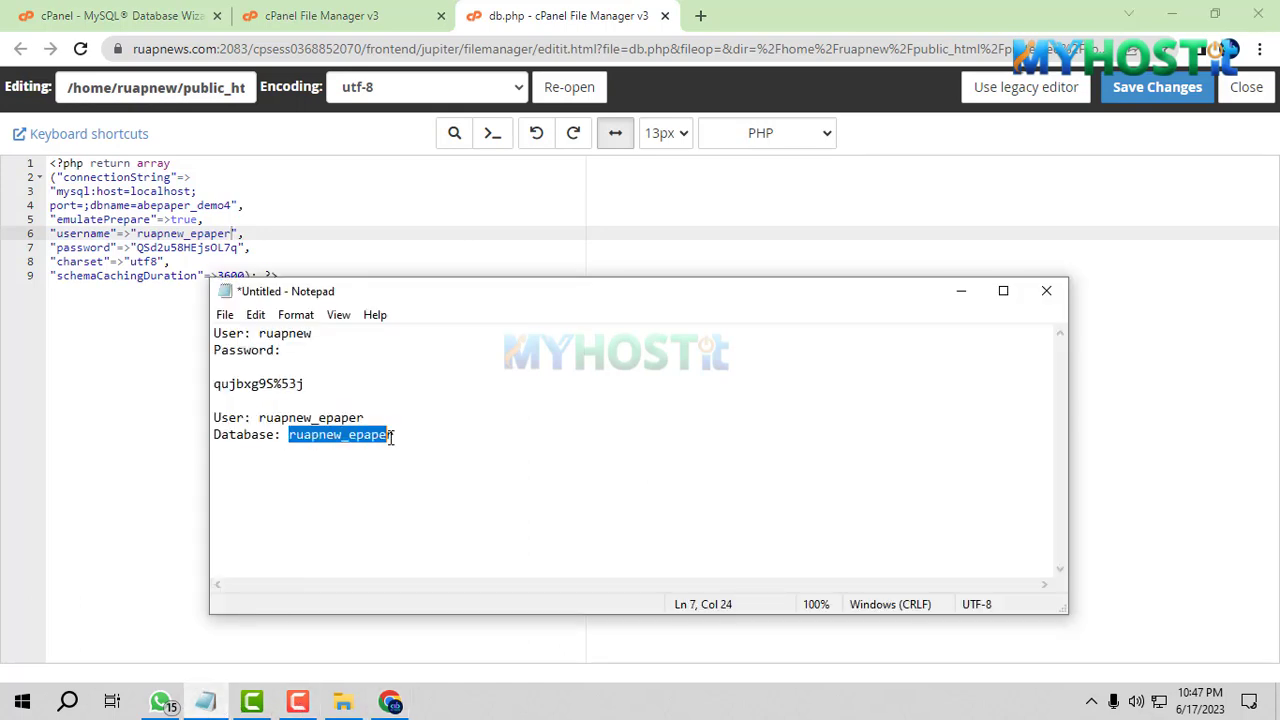
{"action": "left_click", "coordinate": [521, 27]}
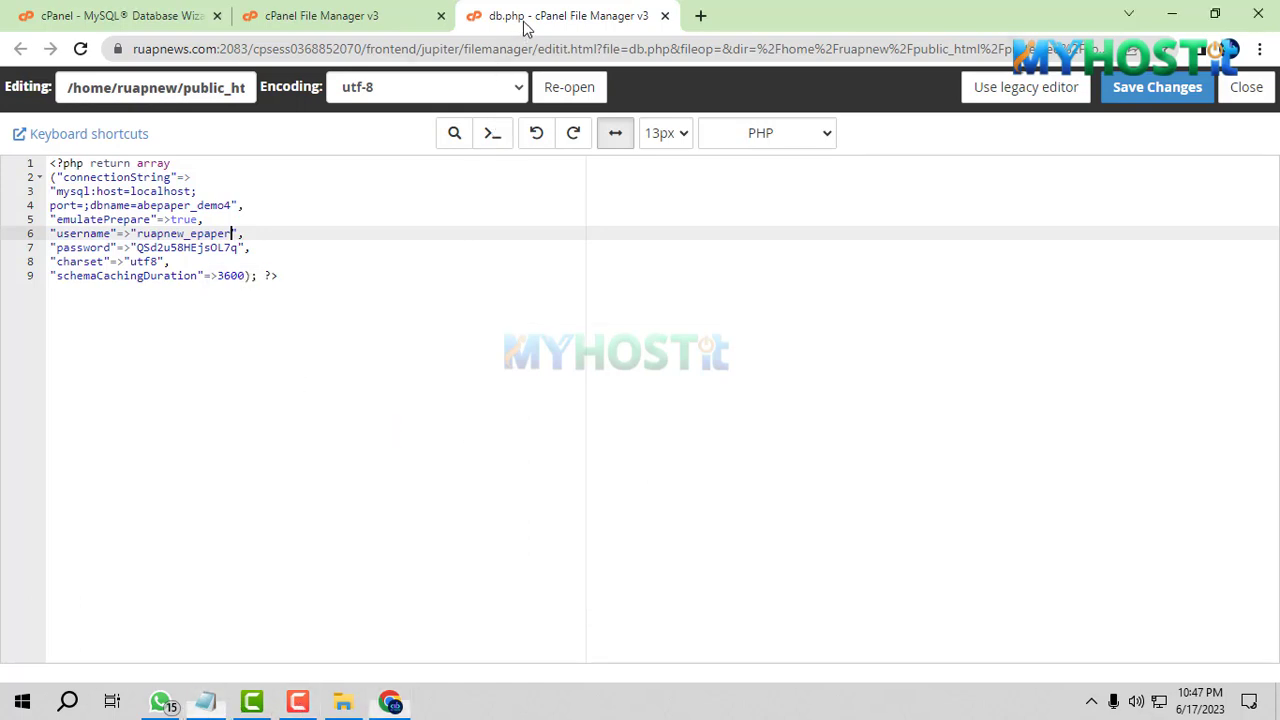
{"action": "left_click_drag", "start_coordinate": [138, 206], "coordinate": [232, 205]}
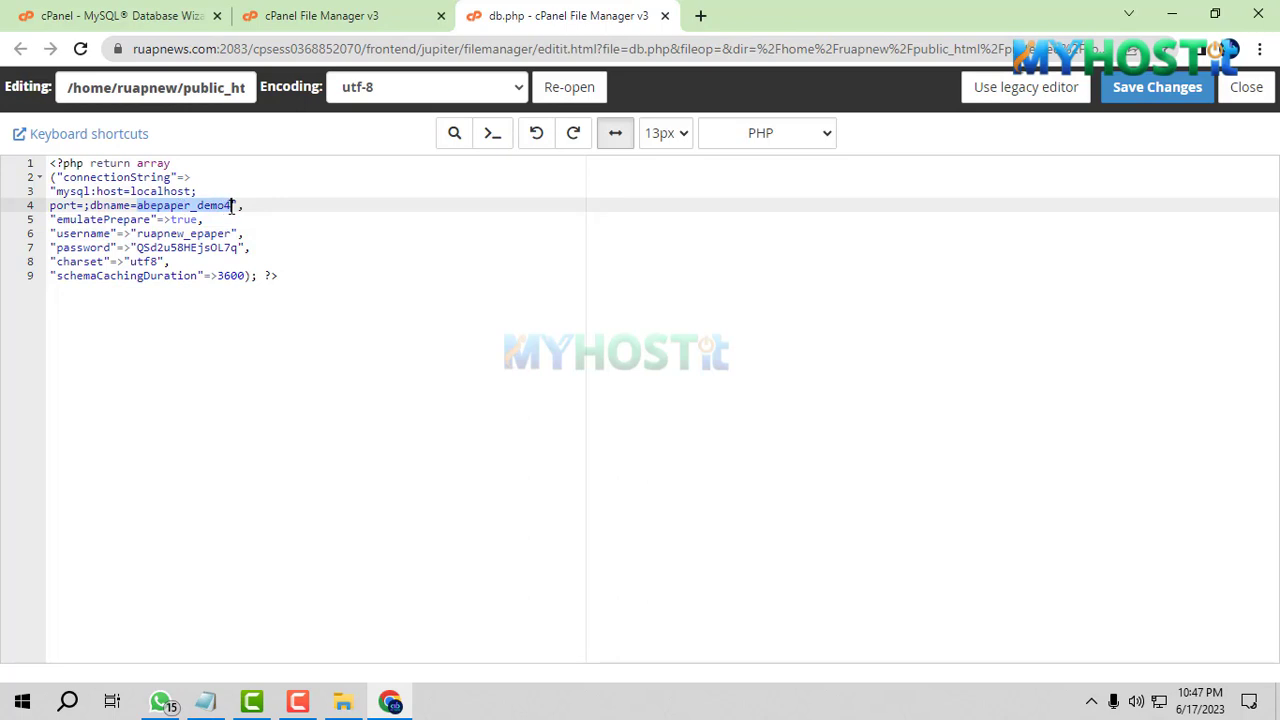
{"action": "key", "text": "ctrl+v"}
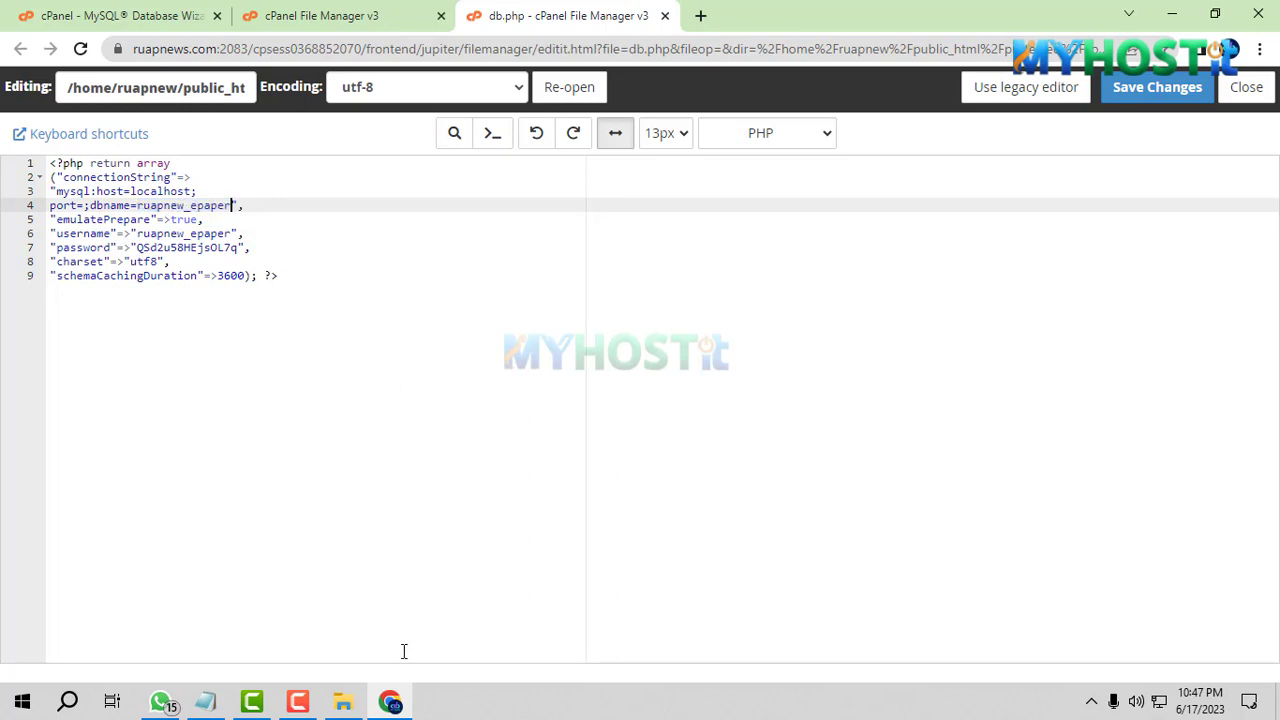
Step: Paste the copied credential over the password value in db.php, save the file, and return to the protected folder
{"action": "left_click", "coordinate": [205, 701]}
{"action": "left_click_drag", "start_coordinate": [213, 384], "coordinate": [323, 391]}
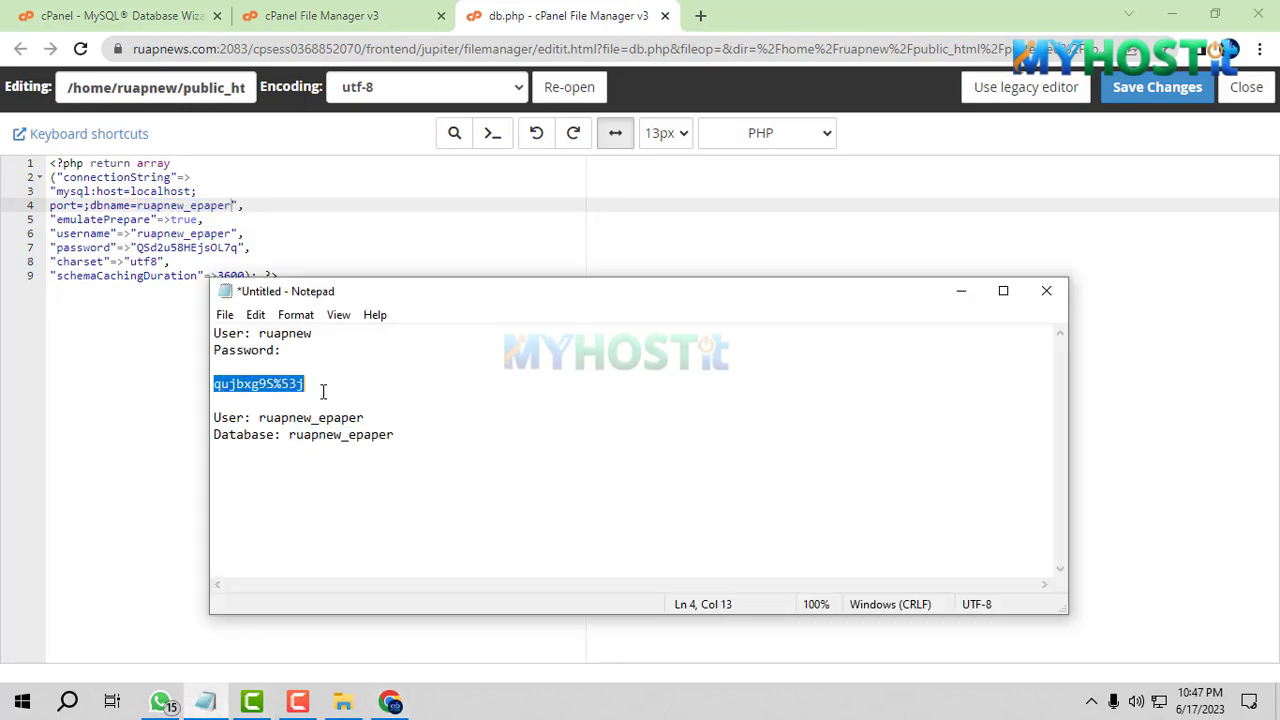
{"action": "left_click", "coordinate": [150, 313]}
{"action": "left_click_drag", "start_coordinate": [136, 247], "coordinate": [235, 248]}
{"action": "key", "text": "ctrl+v"}
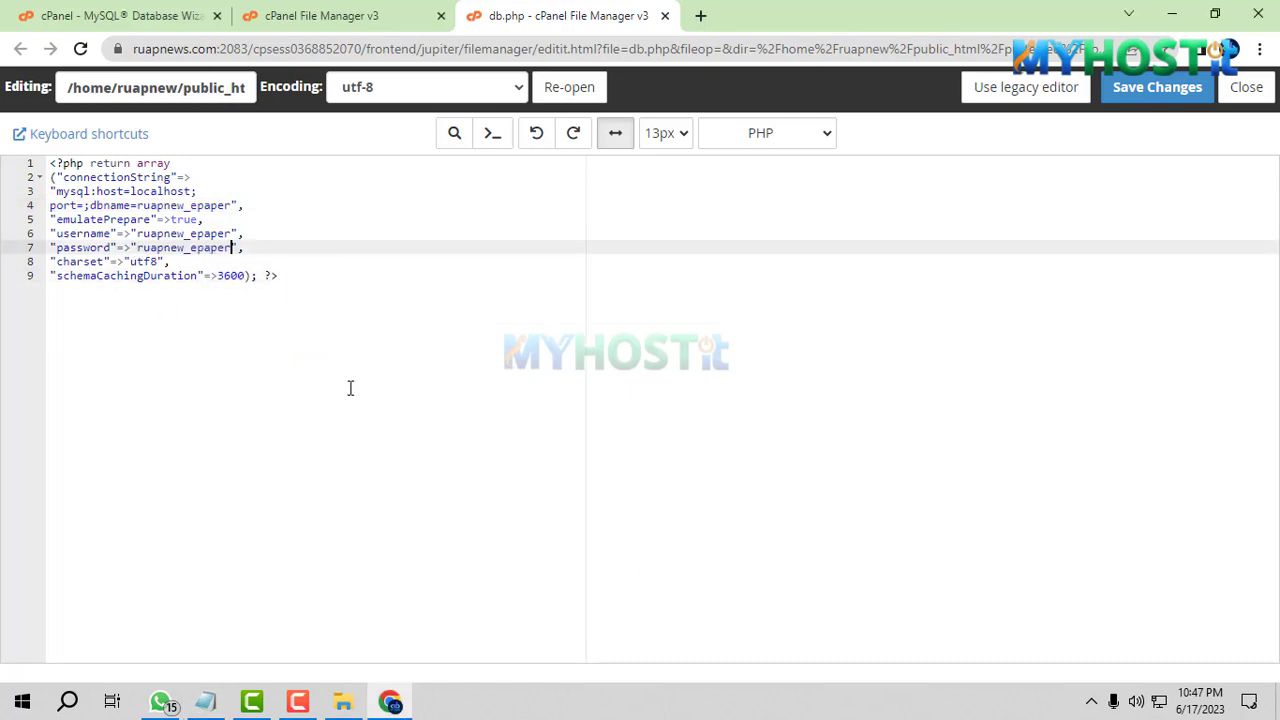
{"action": "left_click", "coordinate": [1157, 88]}
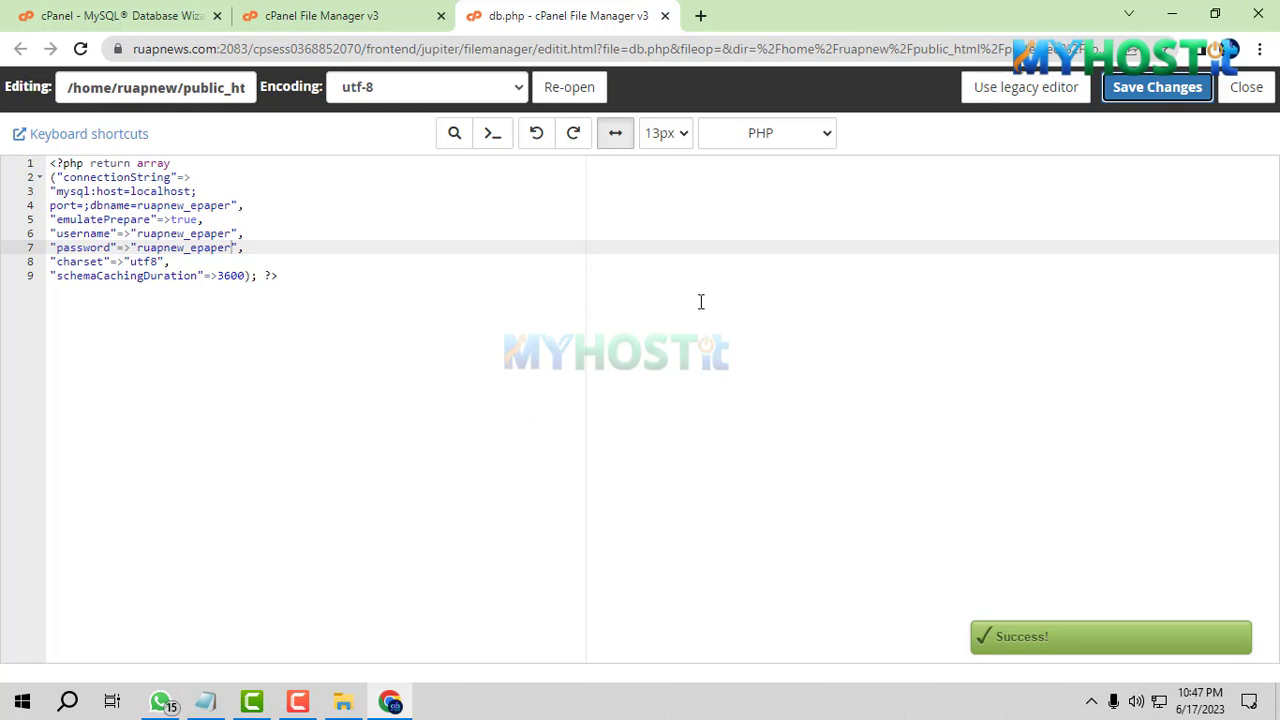
{"action": "left_click", "coordinate": [665, 16]}
{"action": "left_click", "coordinate": [430, 202]}
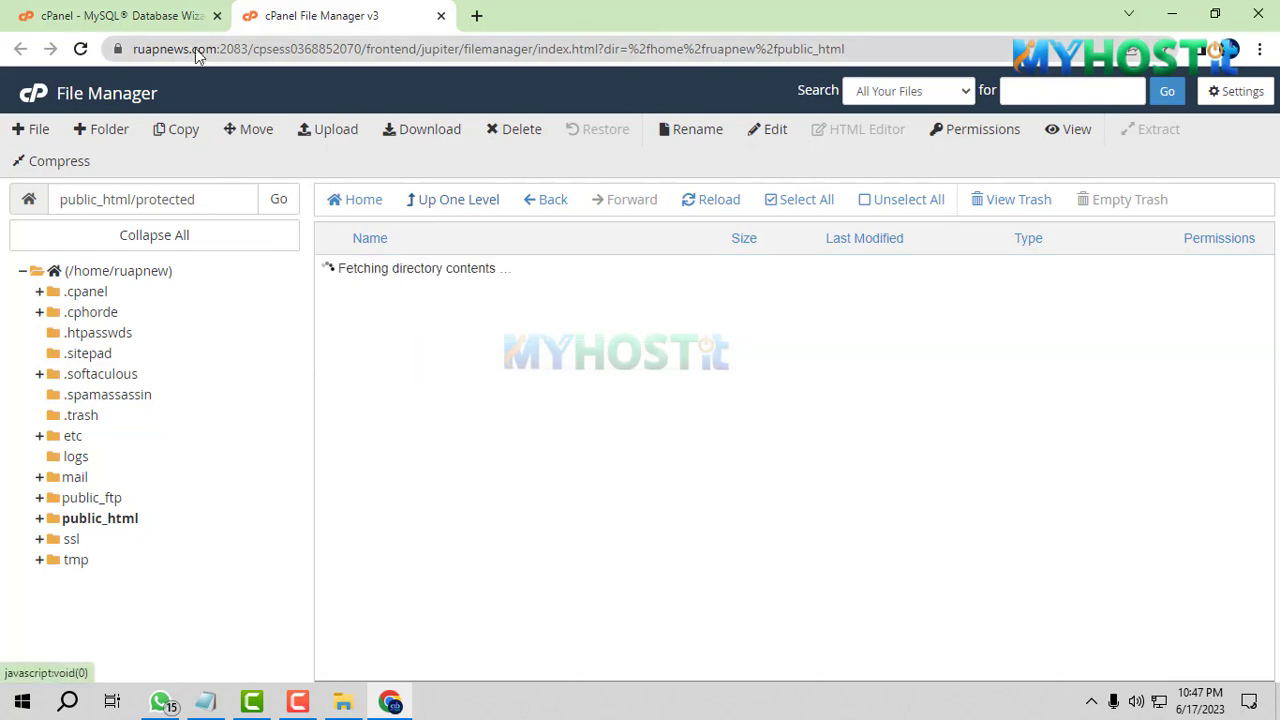
Step: Open phpMyAdmin from the cPanel tools and select the ruapnew_epaper database
{"action": "left_click", "coordinate": [177, 22]}
{"action": "left_click", "coordinate": [85, 153]}
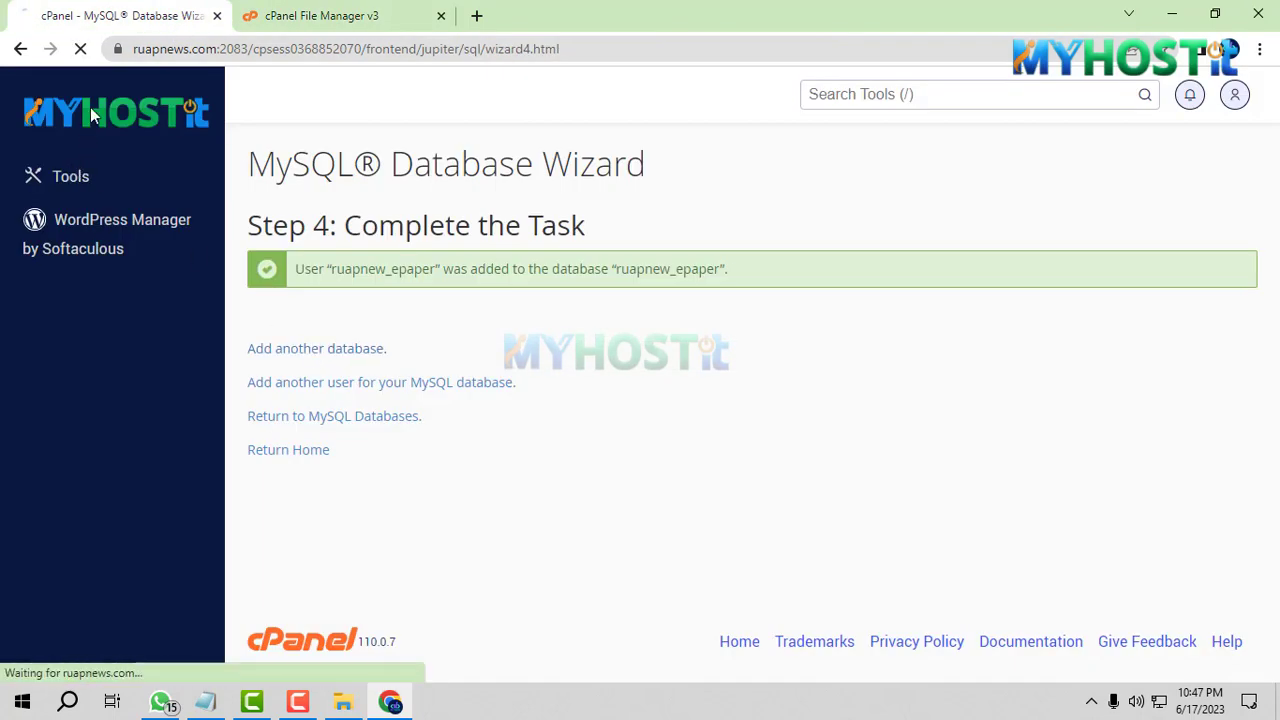
{"action": "scroll", "coordinate": [403, 428], "scroll_direction": "down", "scroll_amount": 5}
{"action": "scroll", "coordinate": [370, 540], "scroll_direction": "down", "scroll_amount": 3}
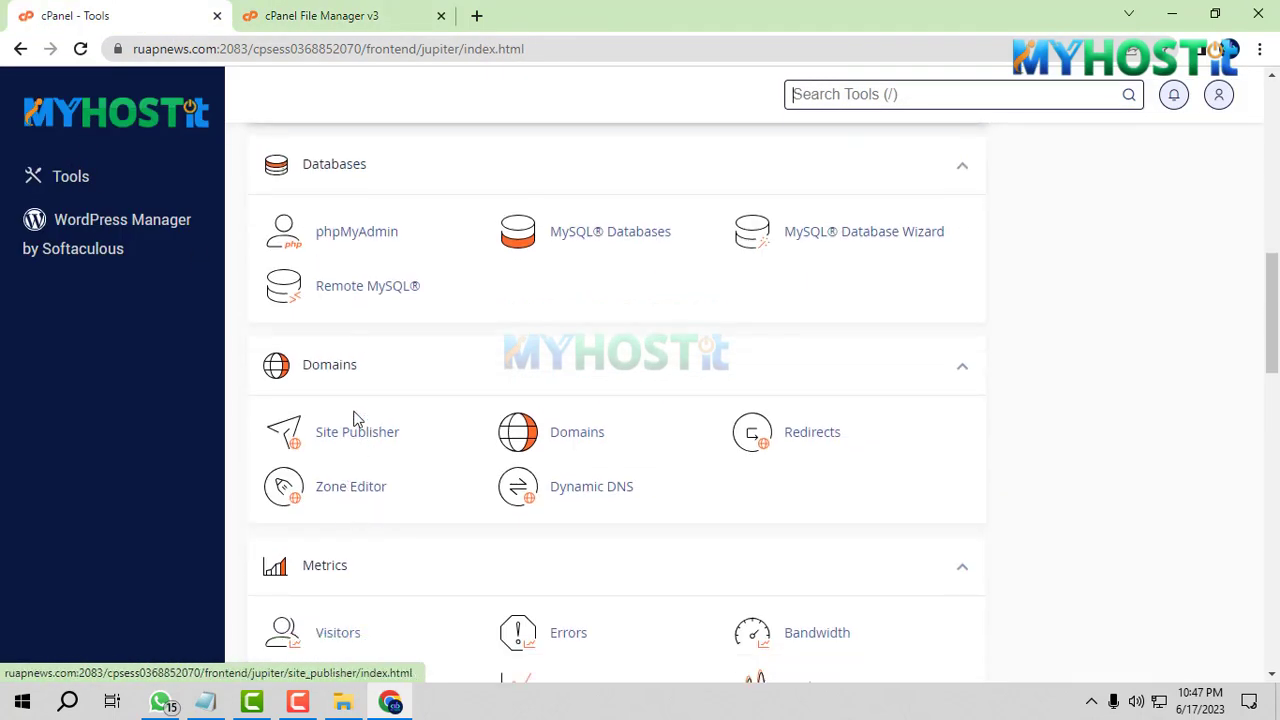
{"action": "left_click", "coordinate": [360, 233]}
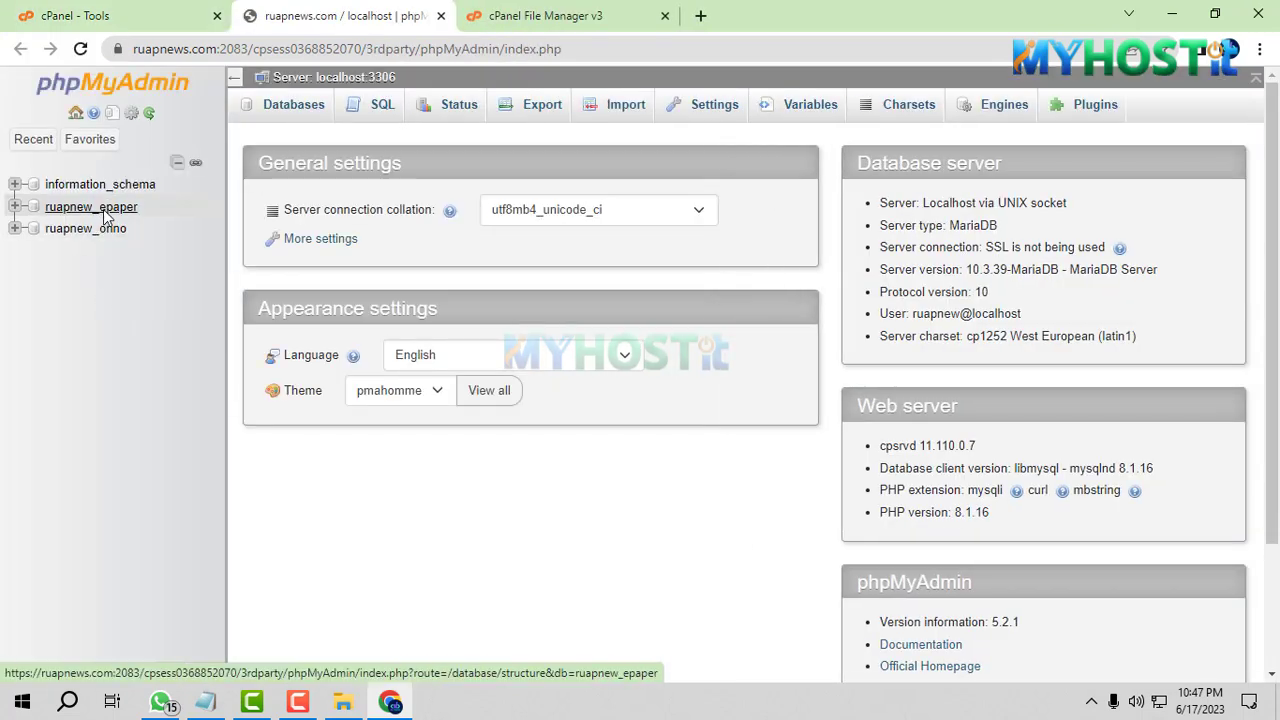
{"action": "left_click", "coordinate": [104, 211]}
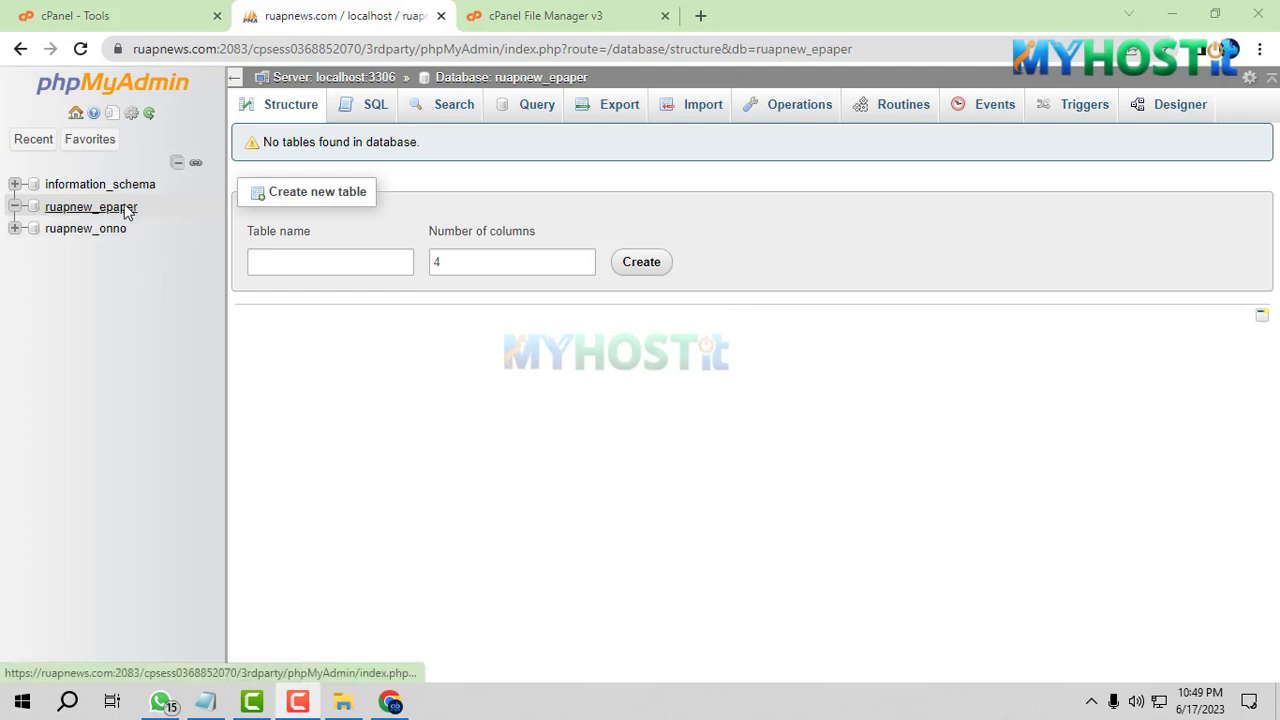
{"action": "left_click", "coordinate": [127, 210]}
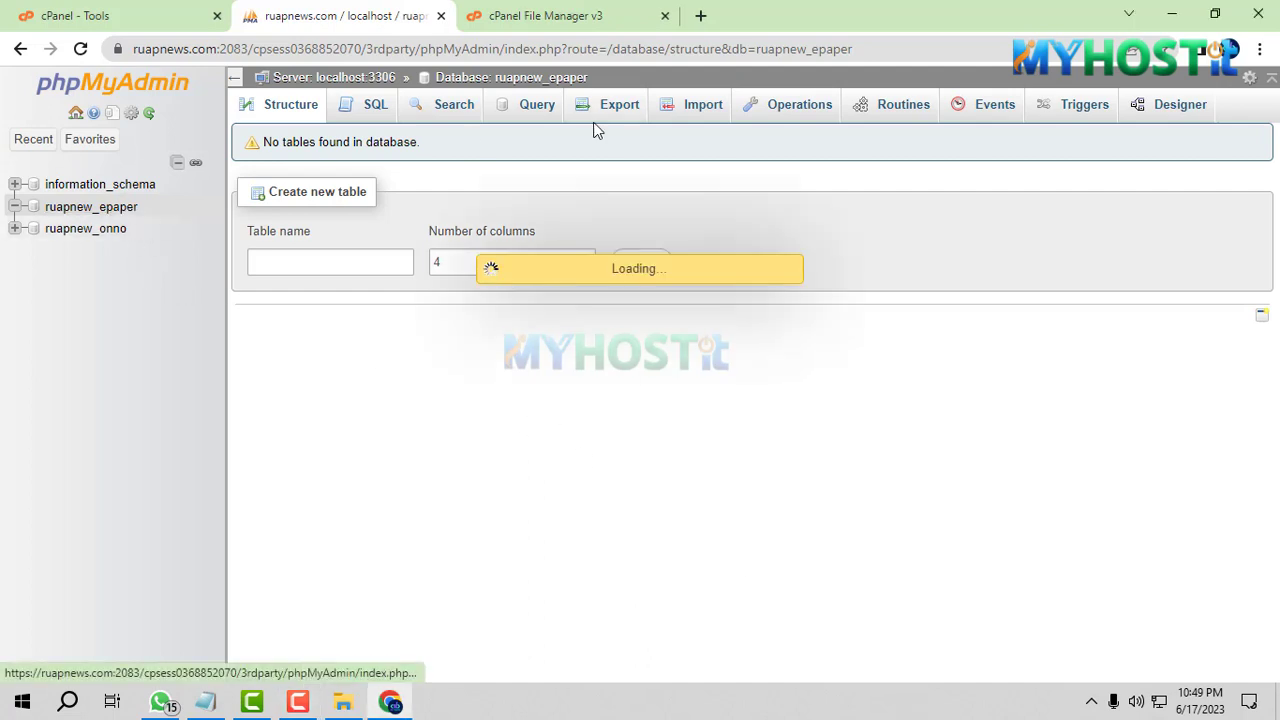
Step: Import Database.sql from the Install ePaper folder into the ruapnew_epaper database and display its tables
{"action": "left_click", "coordinate": [680, 117]}
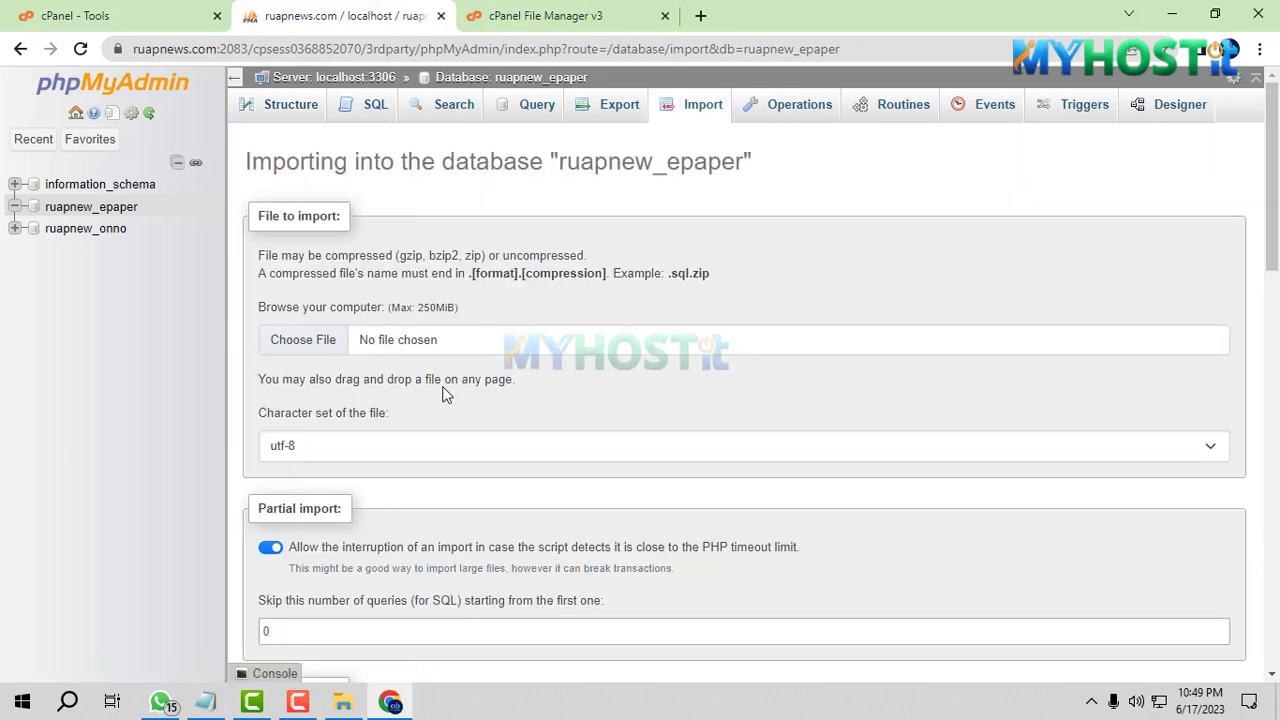
{"action": "left_click", "coordinate": [305, 341]}
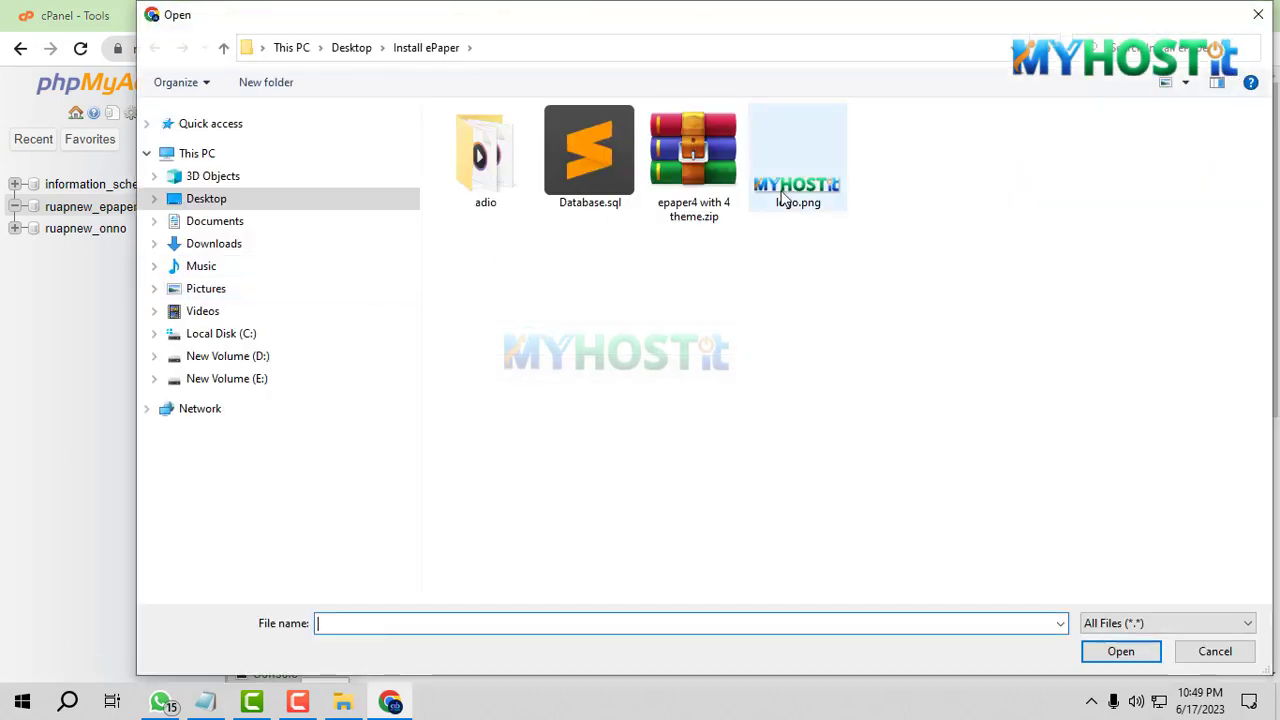
{"action": "double_click", "coordinate": [590, 171]}
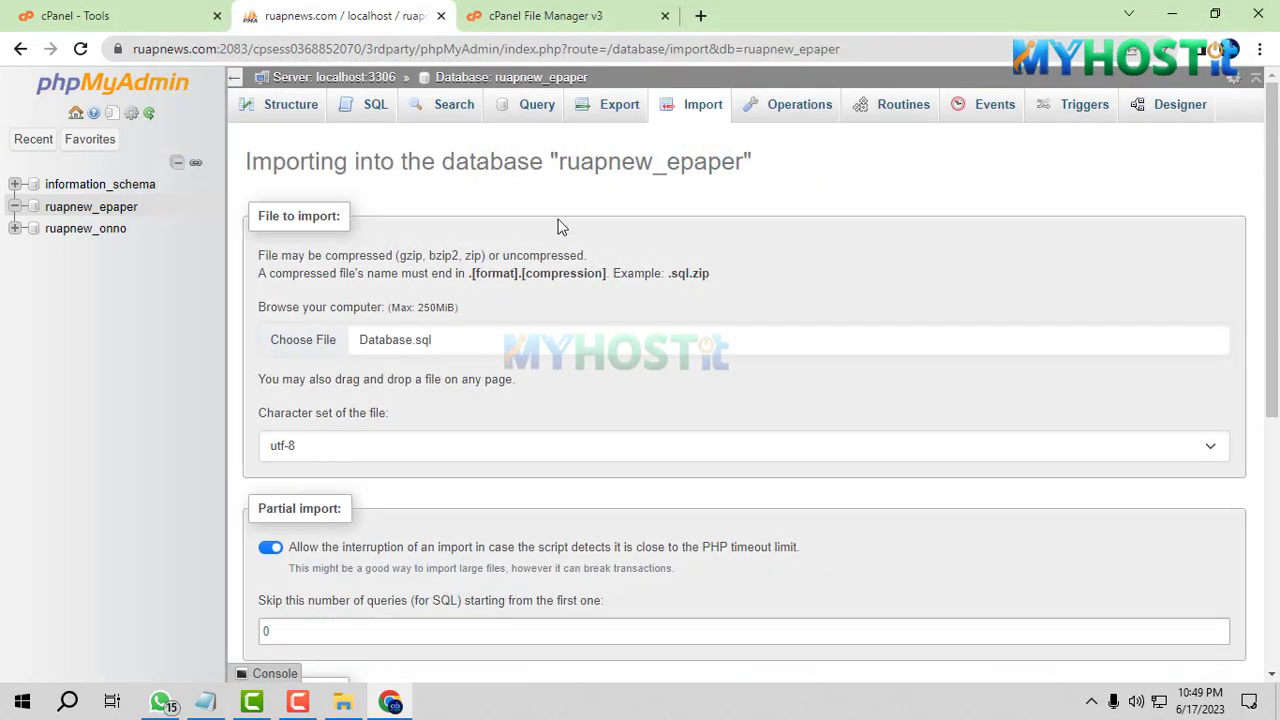
{"action": "left_click_drag", "start_coordinate": [1271, 280], "coordinate": [1275, 428]}
{"action": "scroll", "coordinate": [360, 475], "scroll_direction": "down", "scroll_amount": 2}
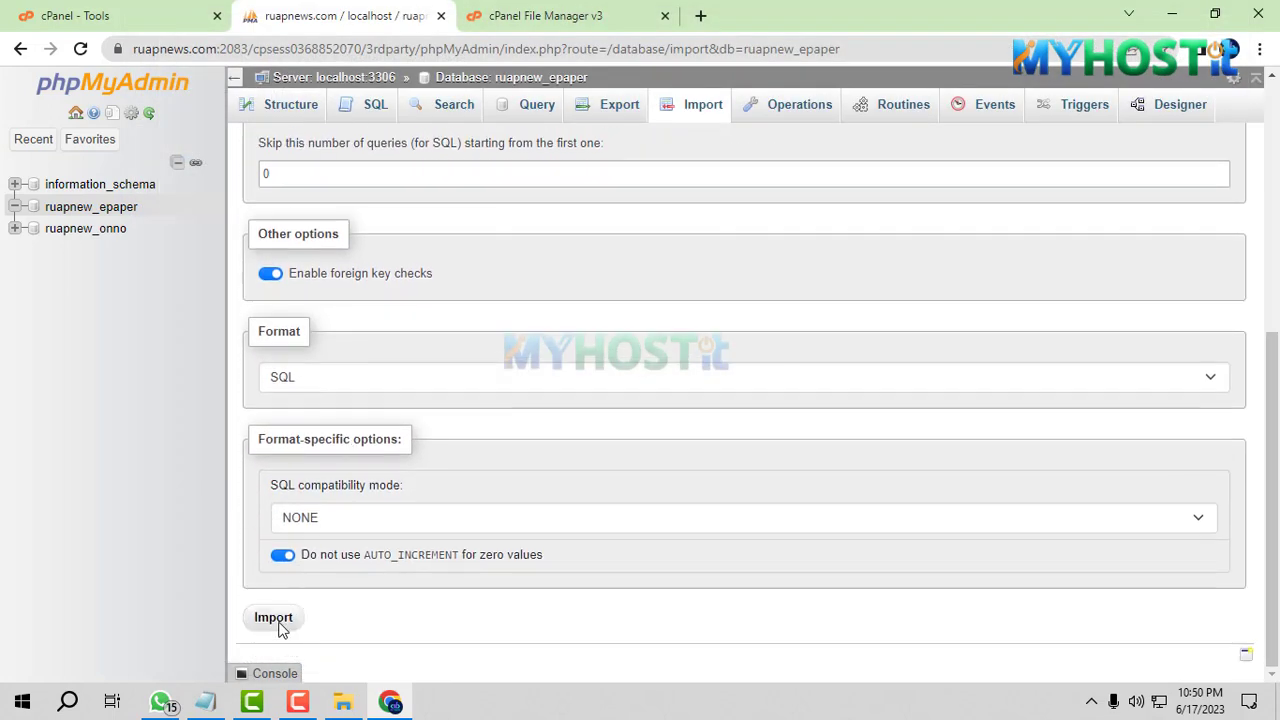
{"action": "left_click", "coordinate": [273, 617]}
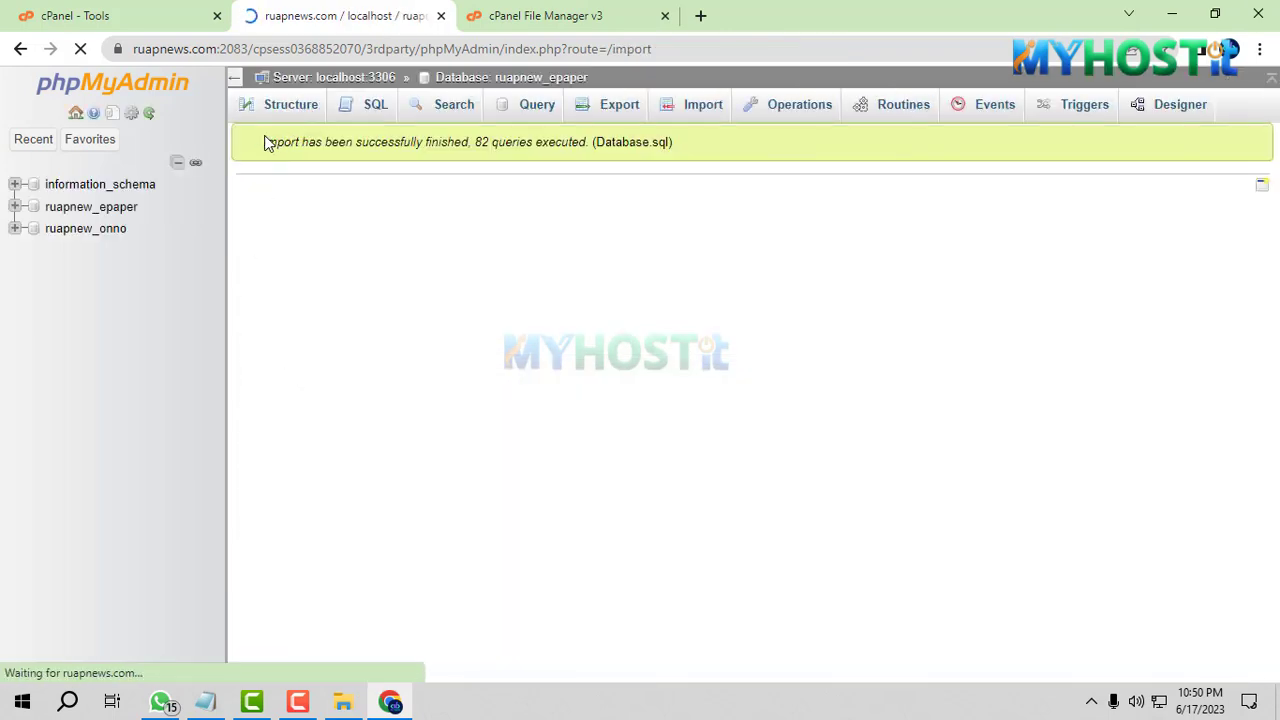
{"action": "left_click_drag", "start_coordinate": [266, 140], "coordinate": [686, 150]}
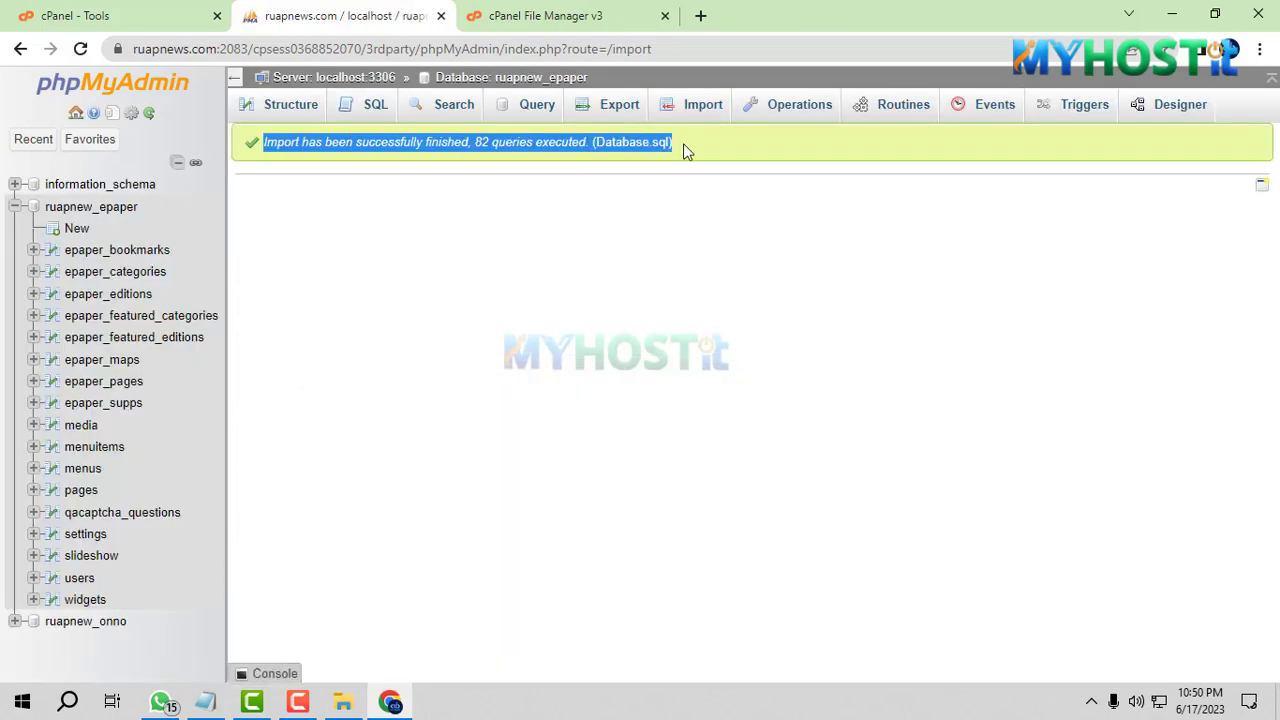
{"action": "left_click", "coordinate": [126, 207]}
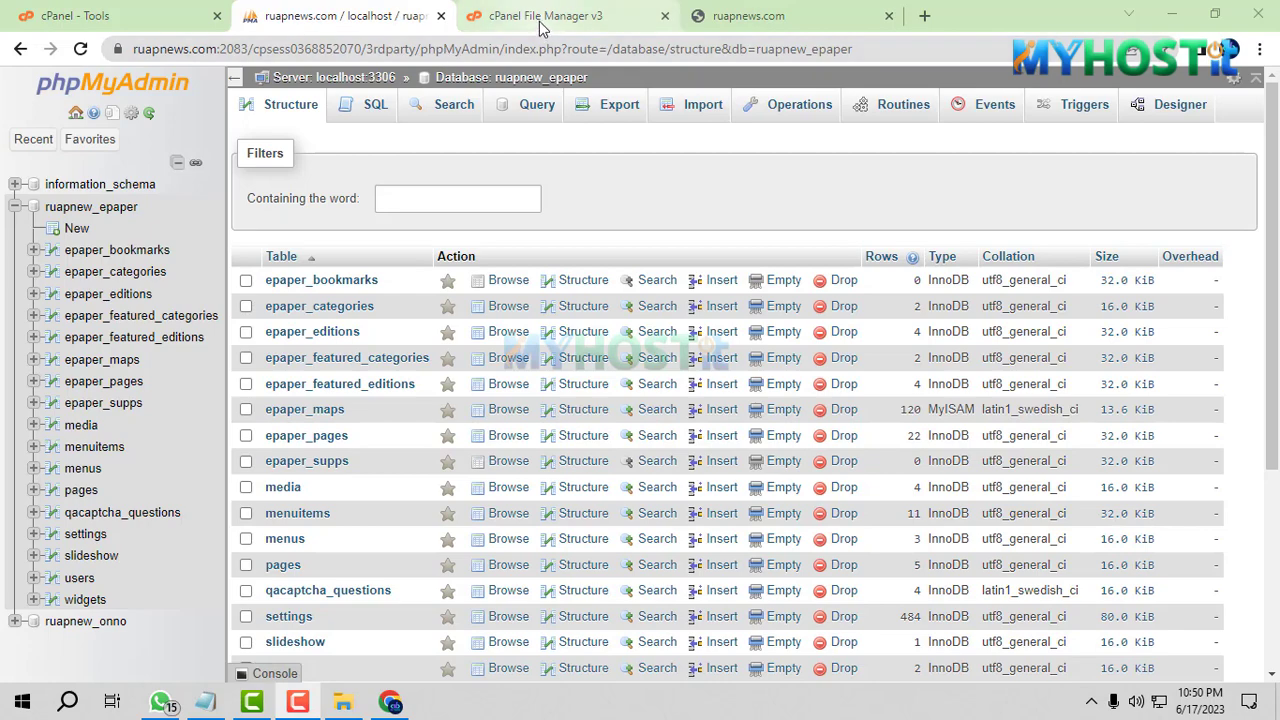
Step: Close phpMyAdmin, search the cPanel tools for "php", and open MultiPHP Manager and MultiPHP INI Editor in separate tabs
{"action": "left_click", "coordinate": [441, 18]}
{"action": "type", "text": "hp"}
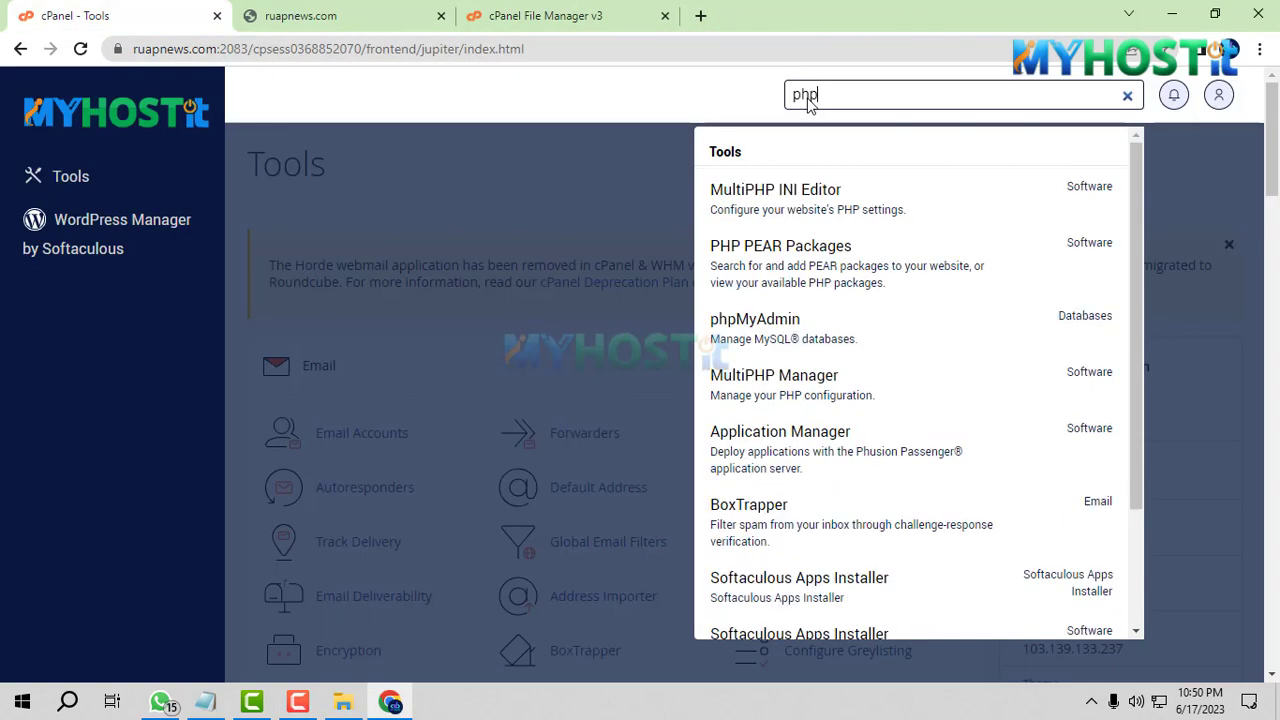
{"action": "middle_click", "coordinate": [820, 385]}
{"action": "middle_click", "coordinate": [766, 200]}
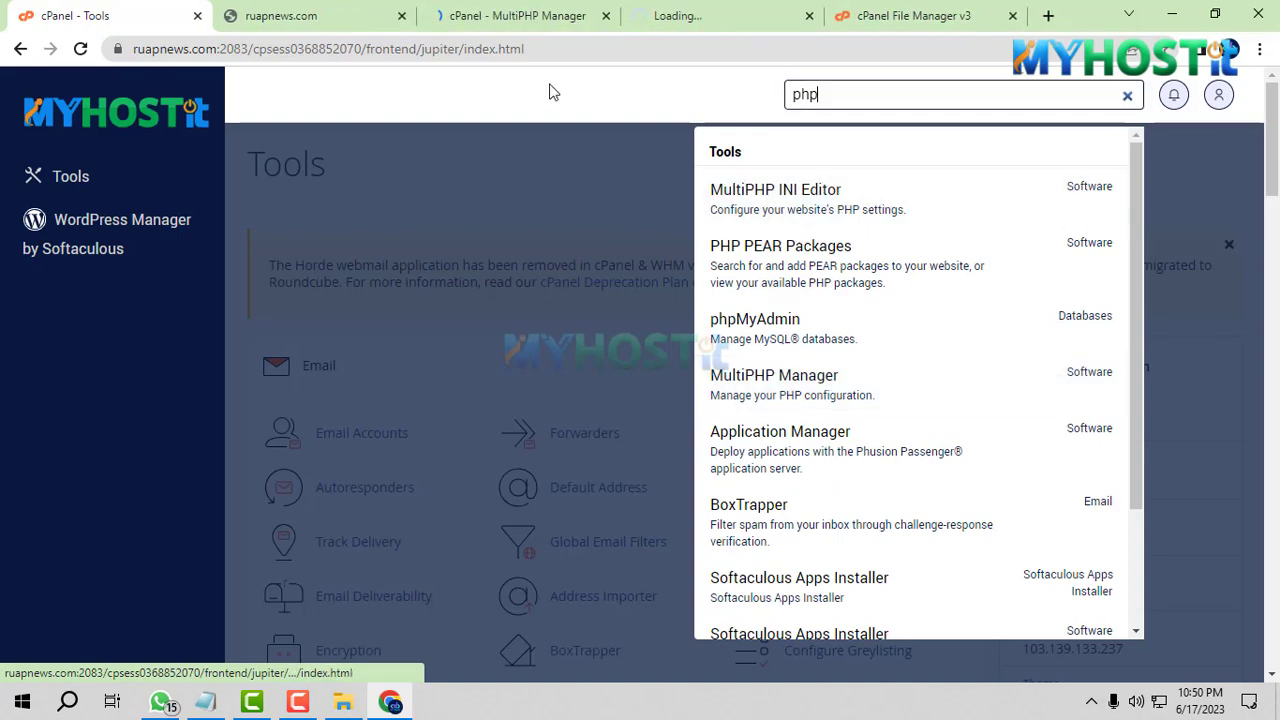
{"action": "left_click", "coordinate": [517, 18]}
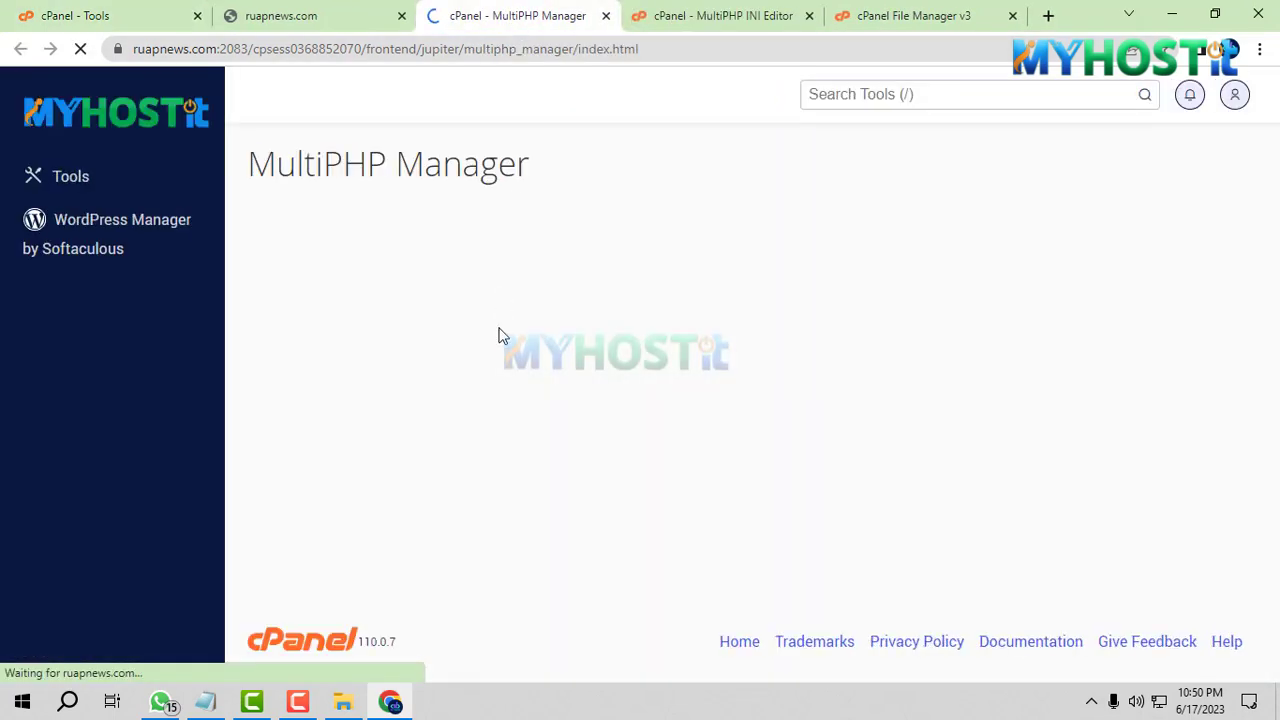
{"action": "left_click", "coordinate": [658, 16]}
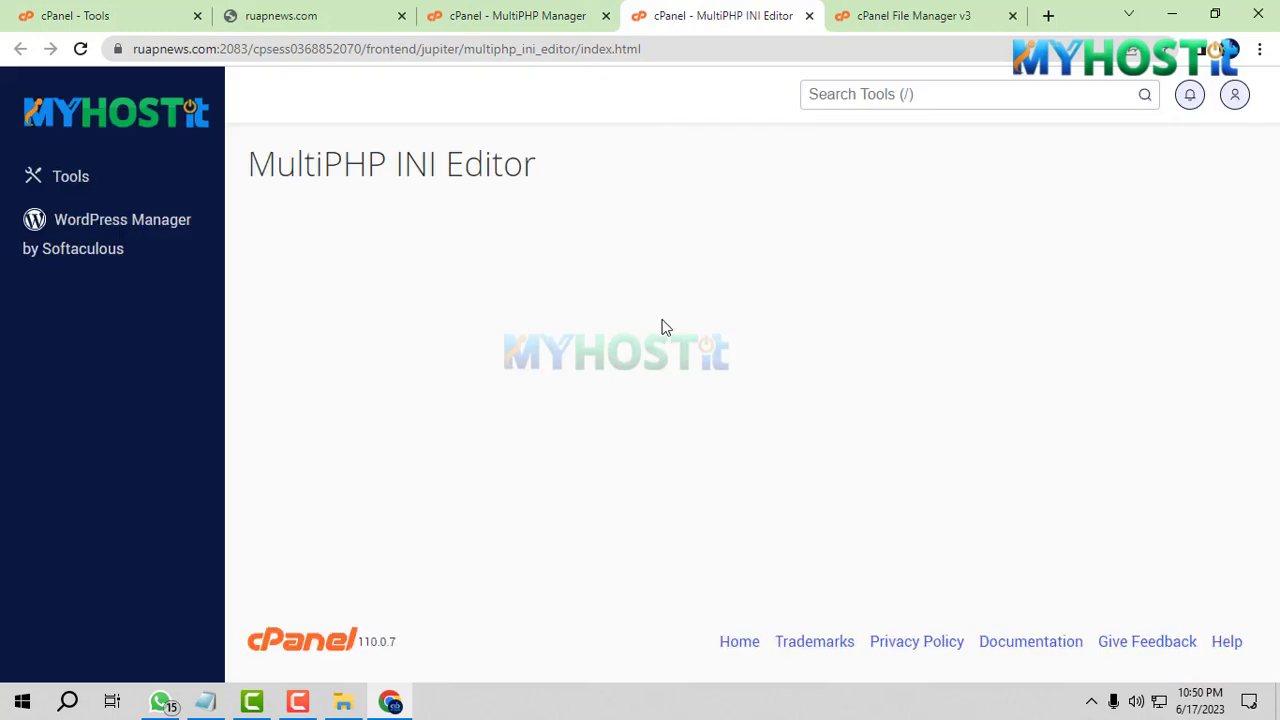
Step: Apply PHP 7.1 (ea-php71) to the ruapnews.com domain in MultiPHP Manager
{"action": "left_click", "coordinate": [468, 14]}
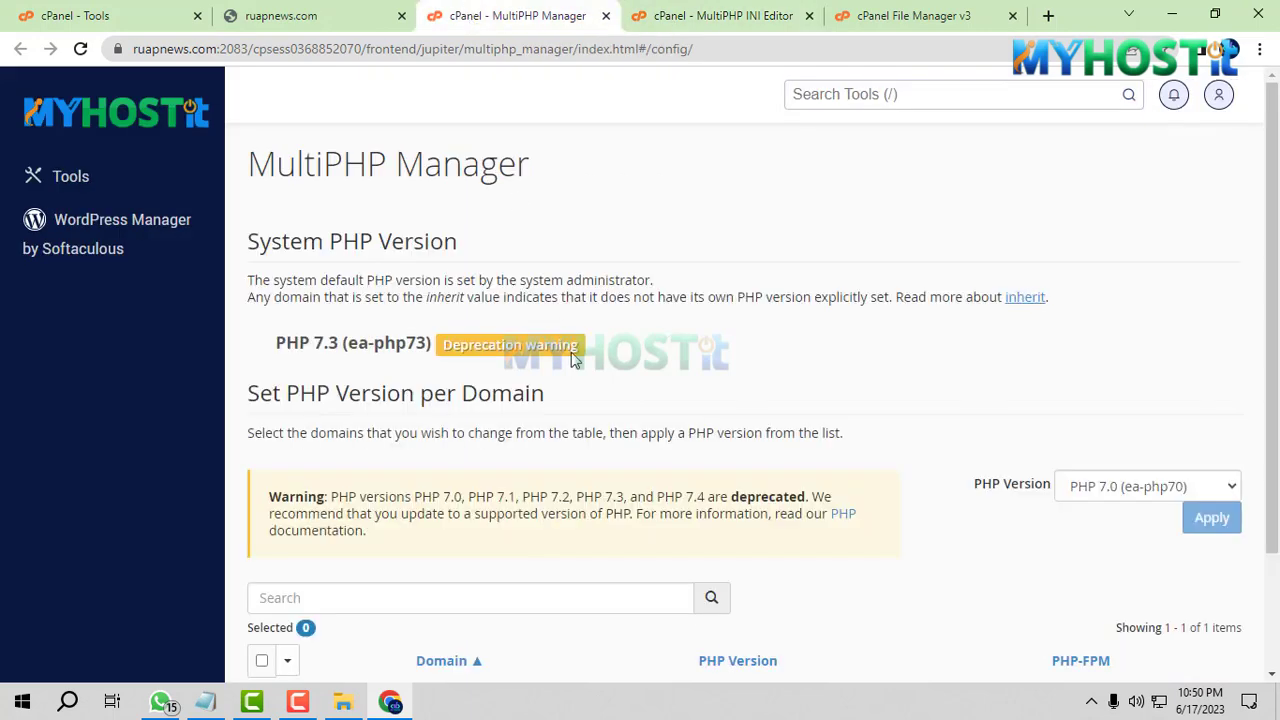
{"action": "scroll", "coordinate": [365, 425], "scroll_direction": "down", "scroll_amount": 2}
{"action": "left_click", "coordinate": [261, 512]}
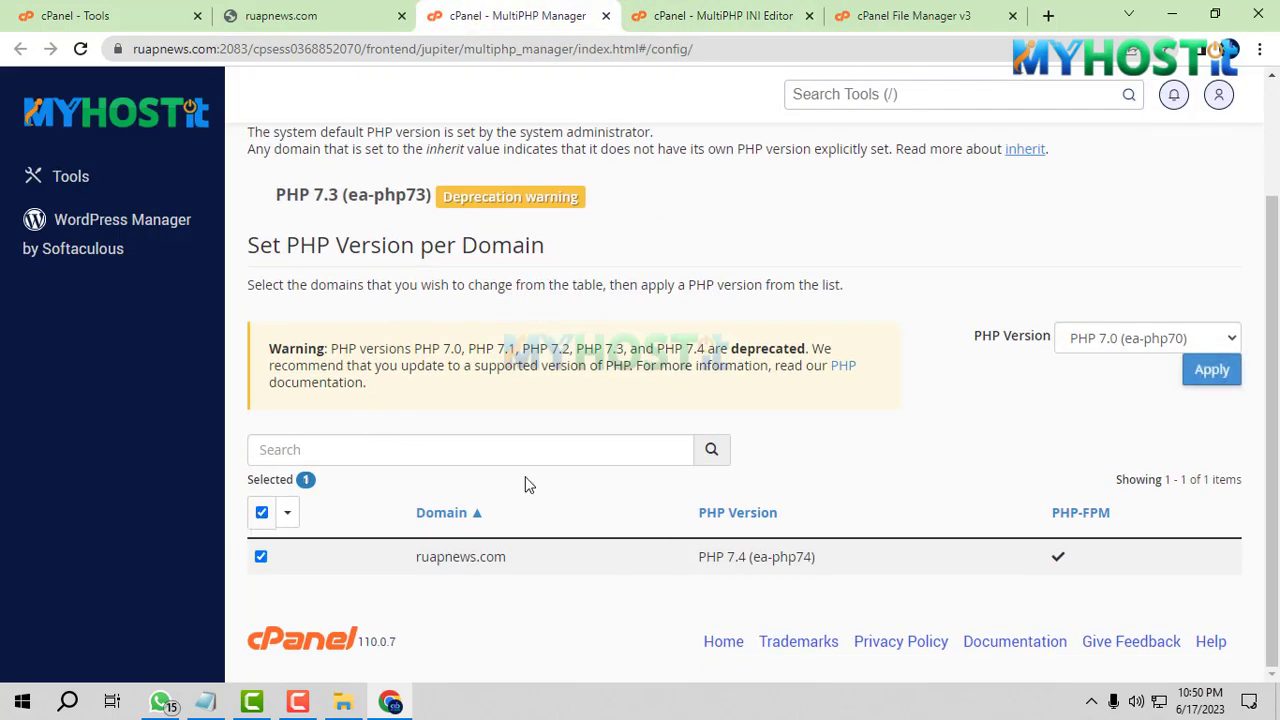
{"action": "left_click", "coordinate": [1130, 338]}
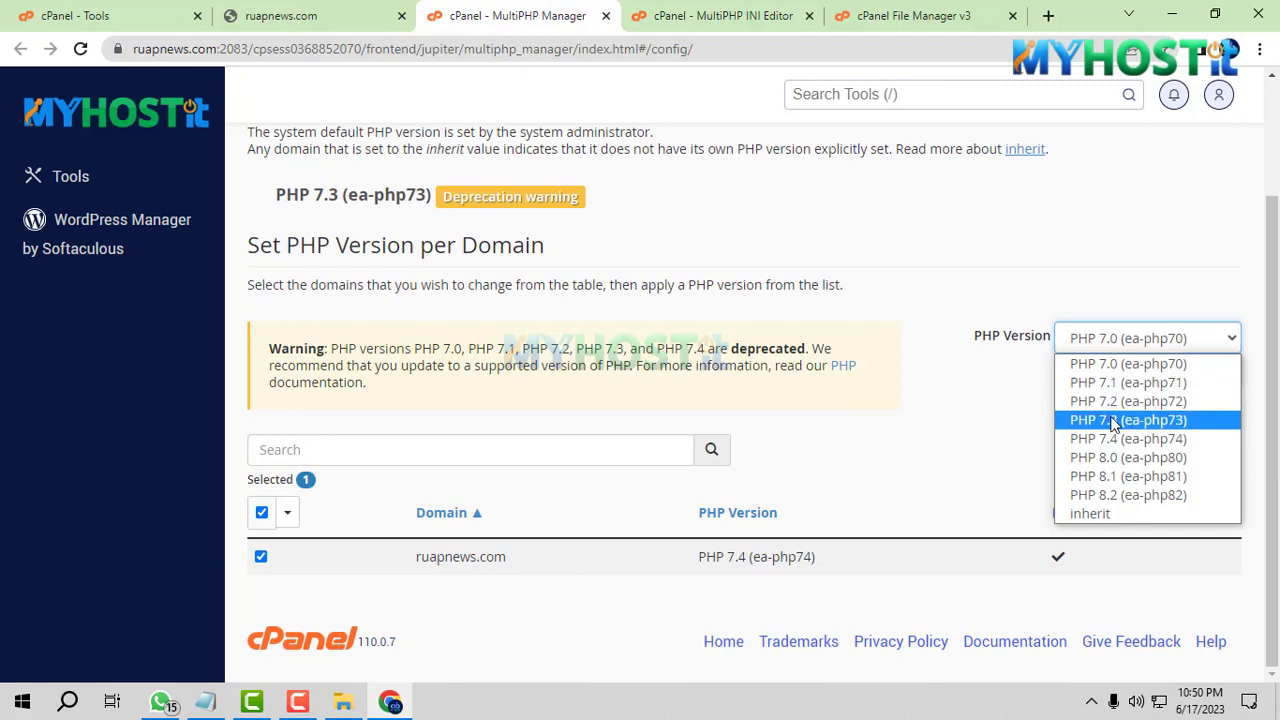
{"action": "left_click", "coordinate": [1117, 382]}
{"action": "left_click", "coordinate": [1191, 379]}
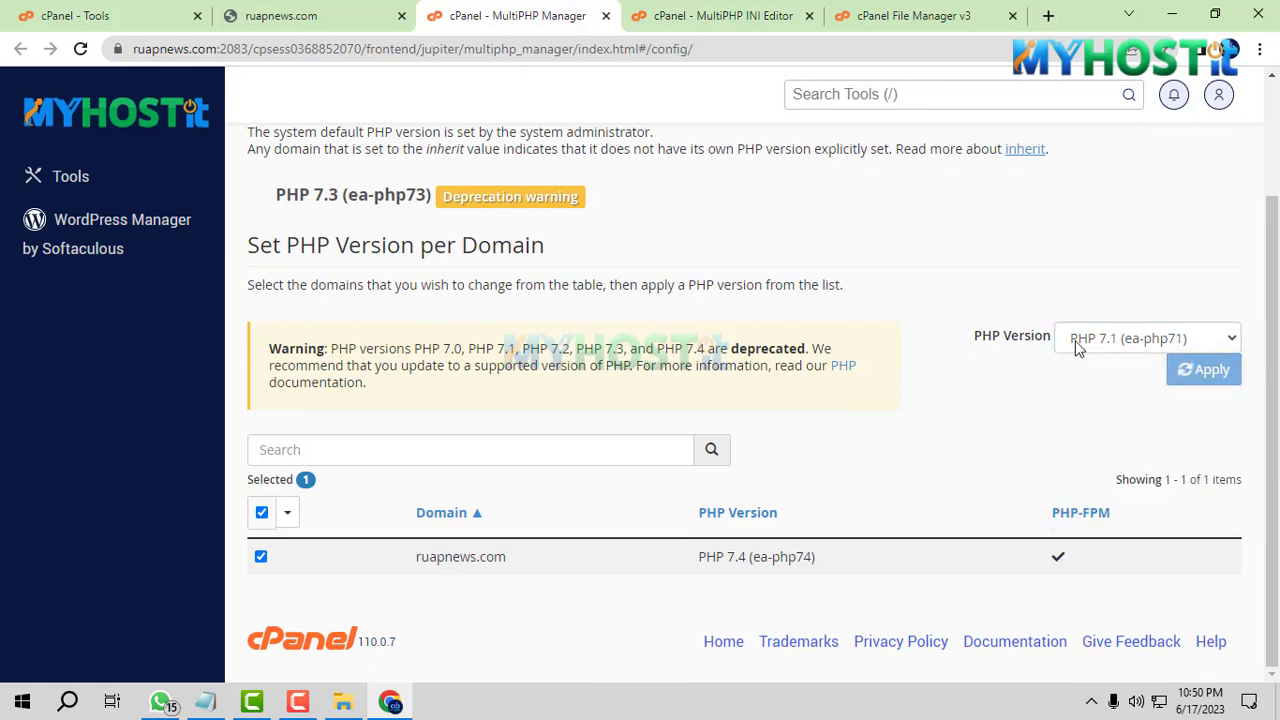
Step: Enable zlib.output_compression for ruapnews.com in the MultiPHP INI Editor's basic settings and apply the change
{"action": "left_click", "coordinate": [726, 18]}
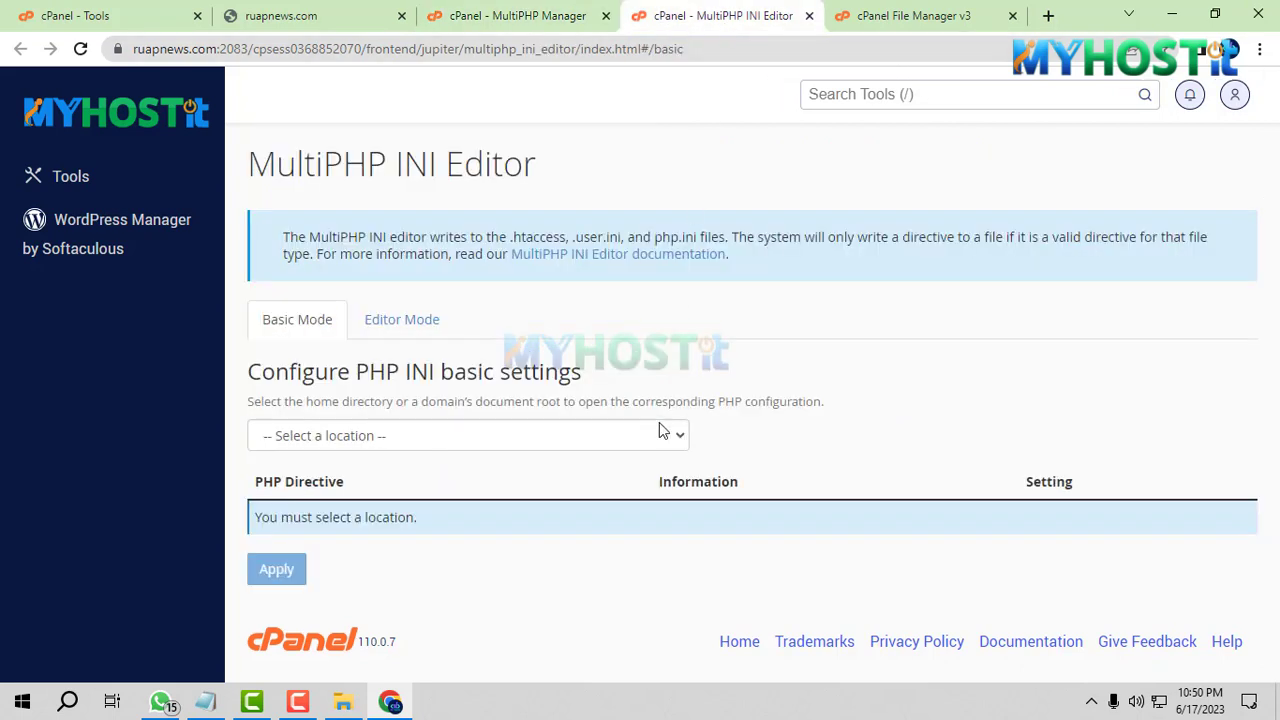
{"action": "left_click", "coordinate": [349, 453]}
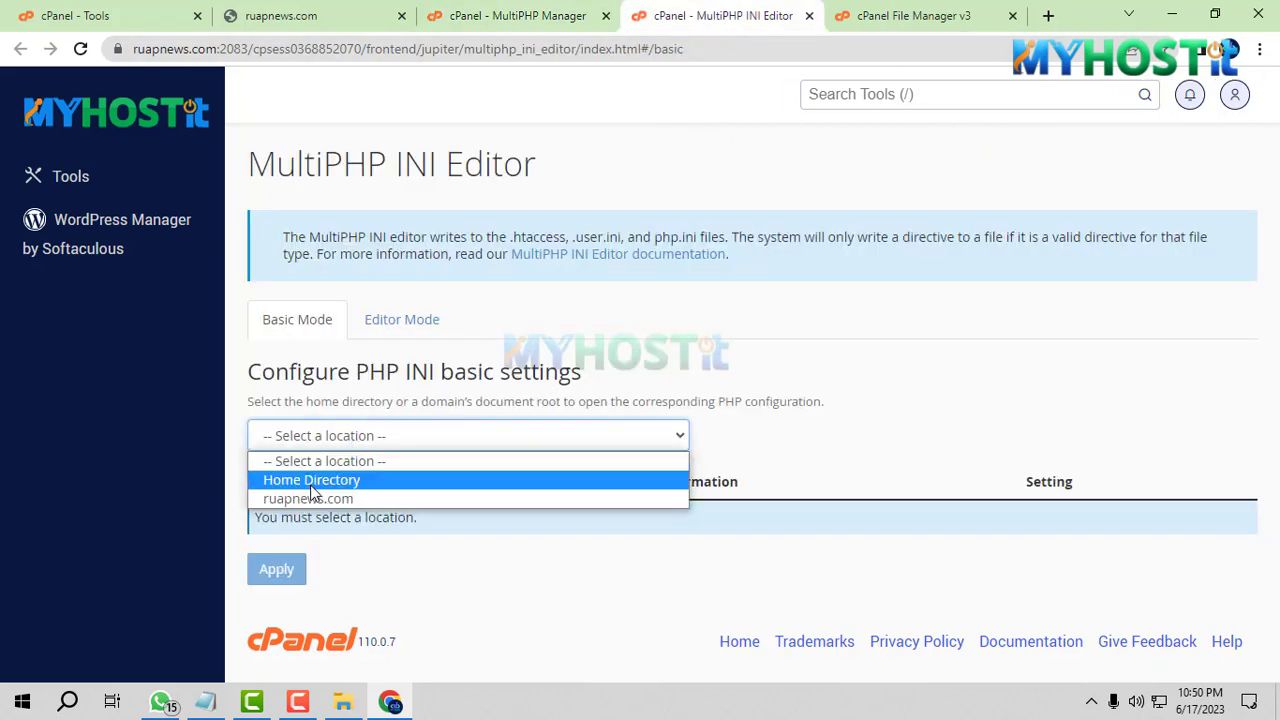
{"action": "left_click", "coordinate": [312, 497]}
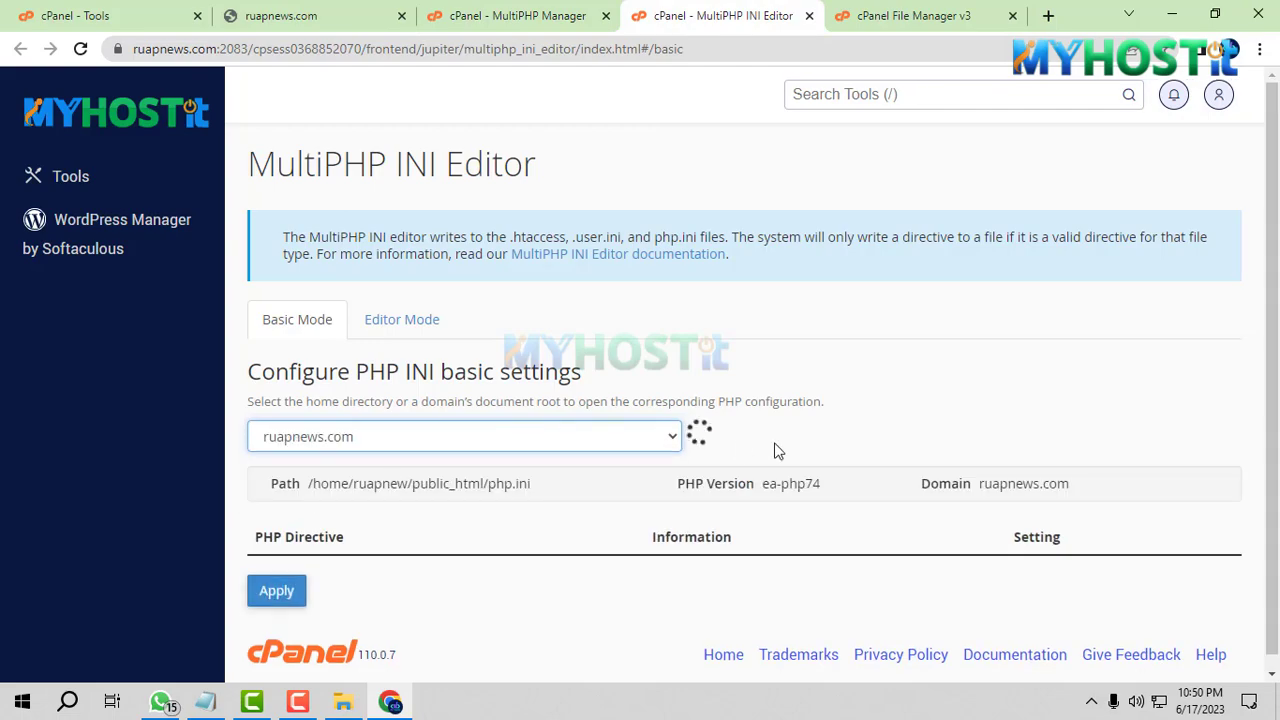
{"action": "scroll", "coordinate": [795, 446], "scroll_direction": "down", "scroll_amount": 10}
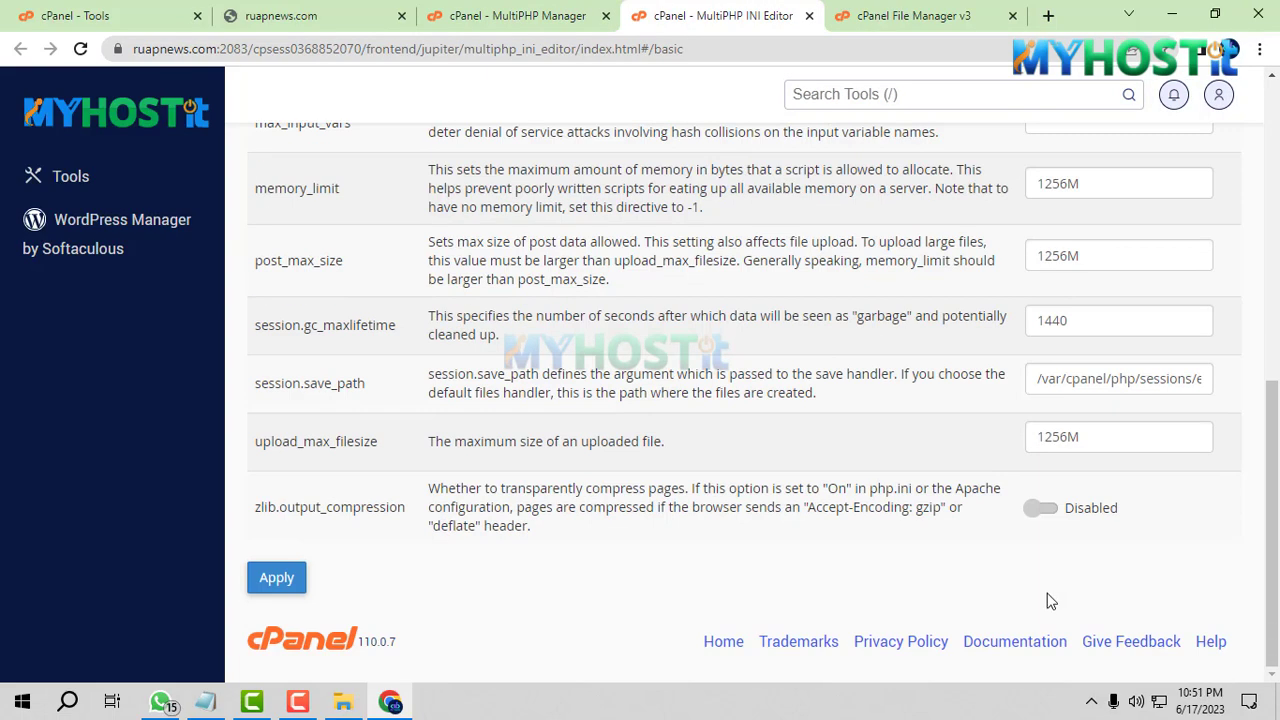
{"action": "left_click", "coordinate": [1042, 510]}
{"action": "left_click_drag", "start_coordinate": [1275, 512], "coordinate": [1278, 337]}
{"action": "scroll", "coordinate": [1278, 337], "scroll_direction": "down", "scroll_amount": 5}
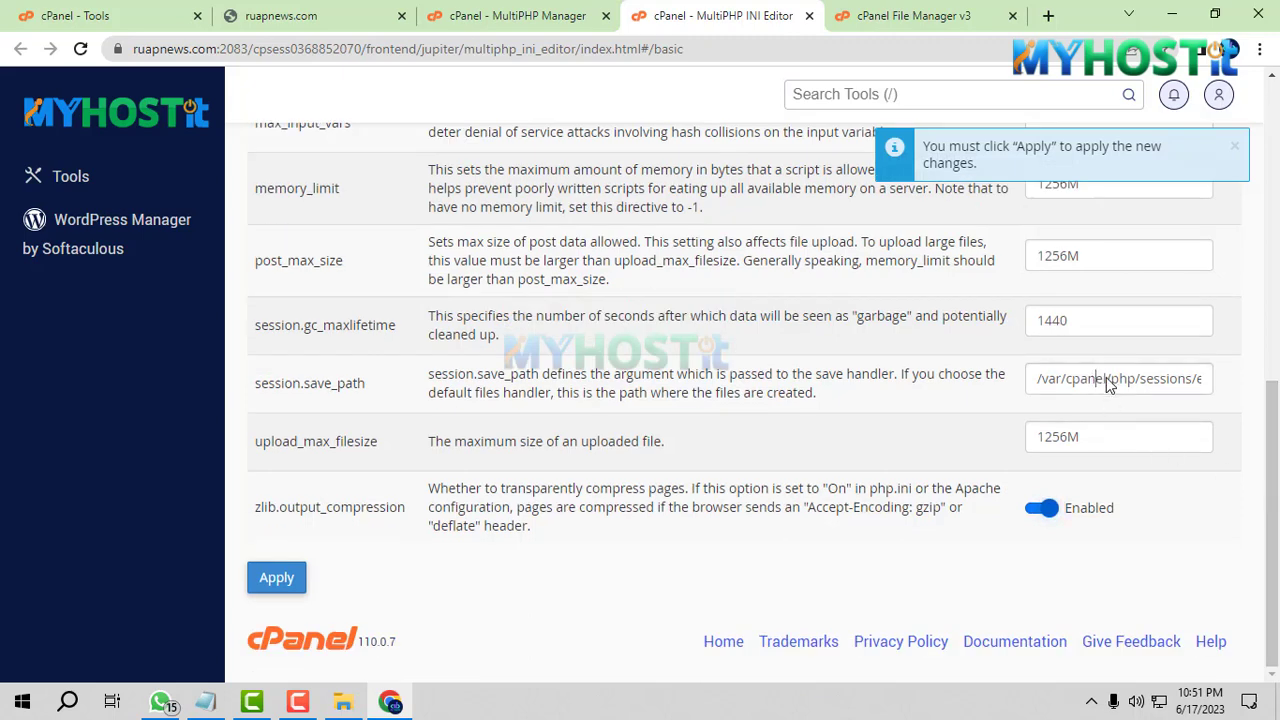
{"action": "left_click_drag", "start_coordinate": [1106, 379], "coordinate": [1278, 385]}
{"action": "left_click", "coordinate": [276, 577]}
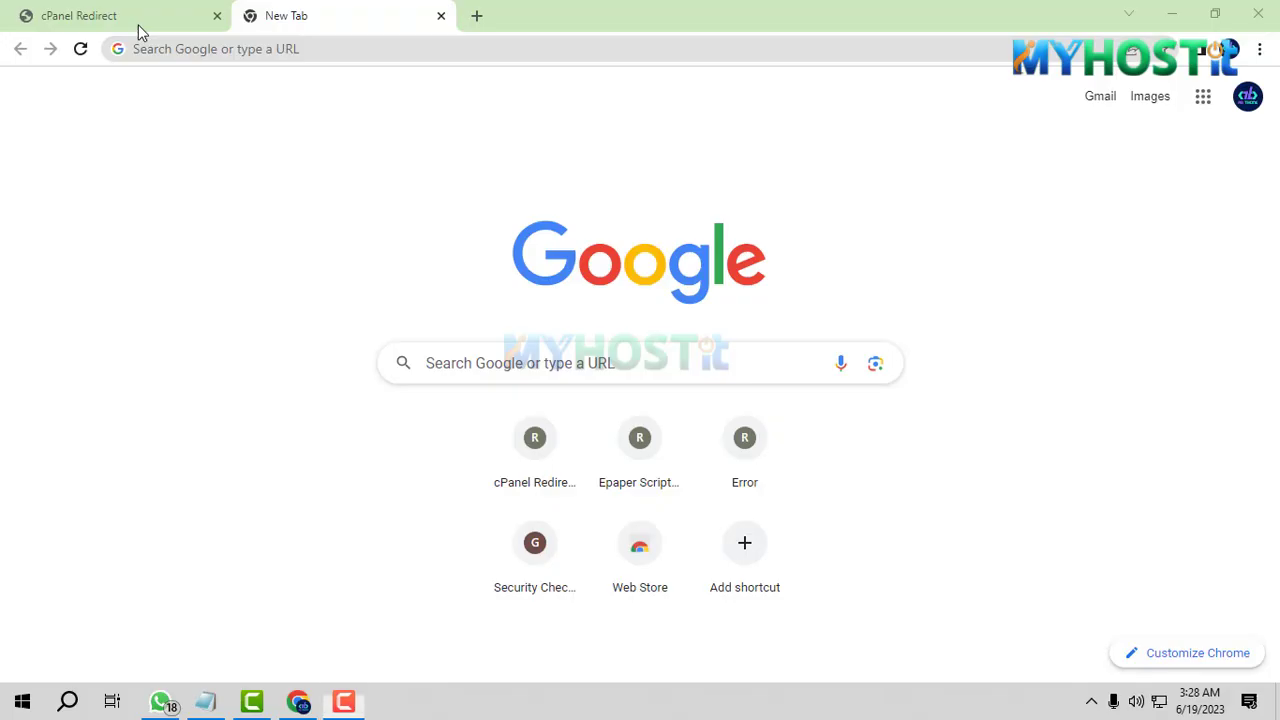
Step: Open the ruapnews.com homepage in the empty browser tab to check the installed ePaper site
{"action": "left_click", "coordinate": [140, 22]}
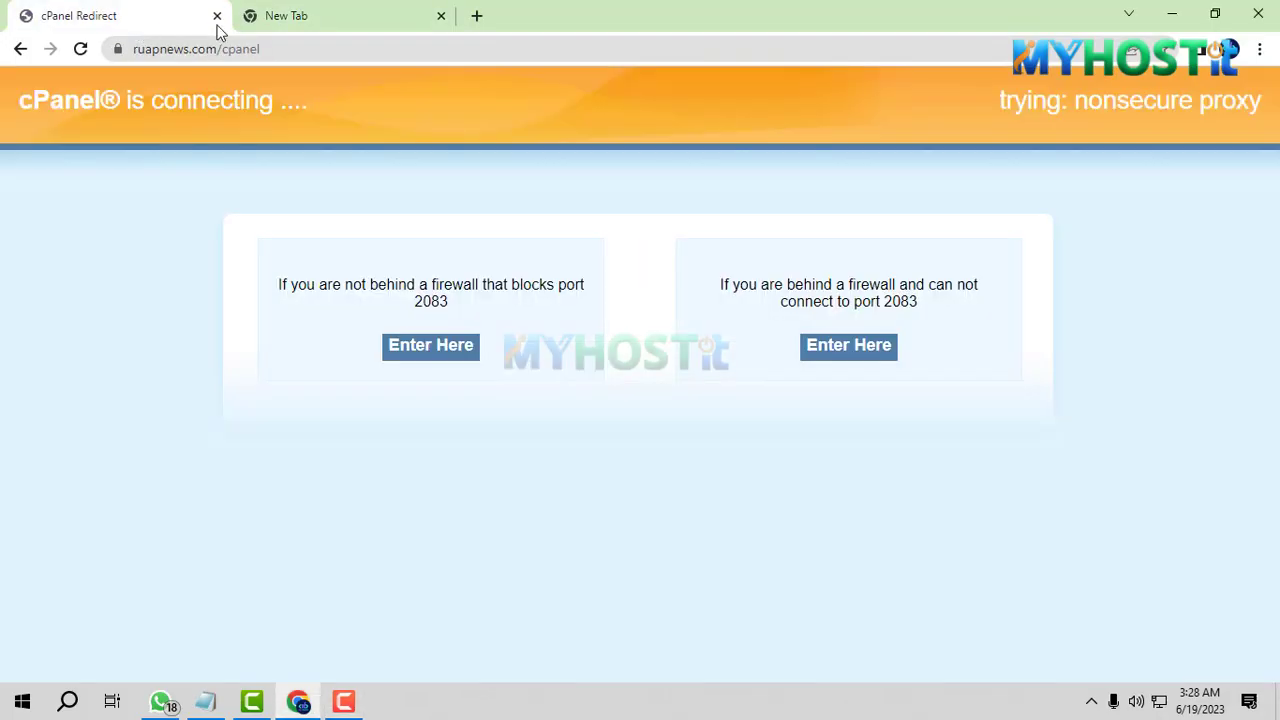
{"action": "left_click", "coordinate": [274, 24]}
{"action": "left_click", "coordinate": [276, 48]}
{"action": "type", "text": "ru"}
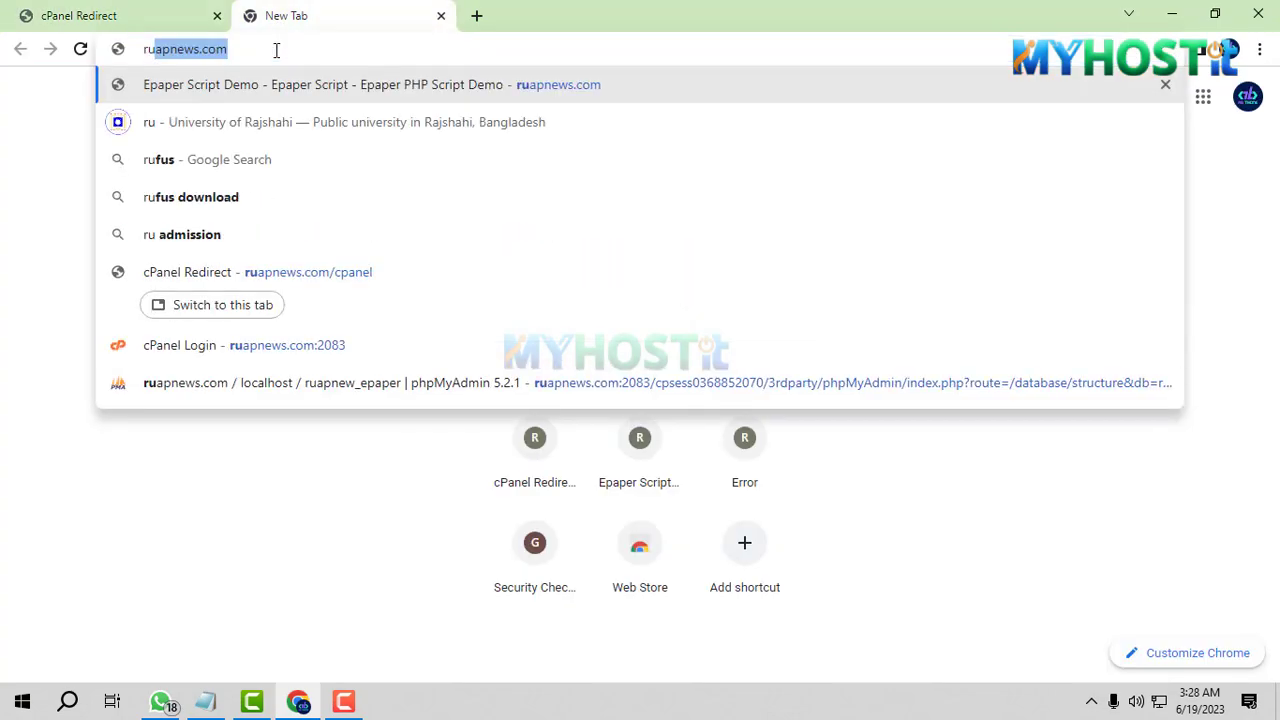
{"action": "type", "text": "apnews.com"}
{"action": "key", "text": "Return"}
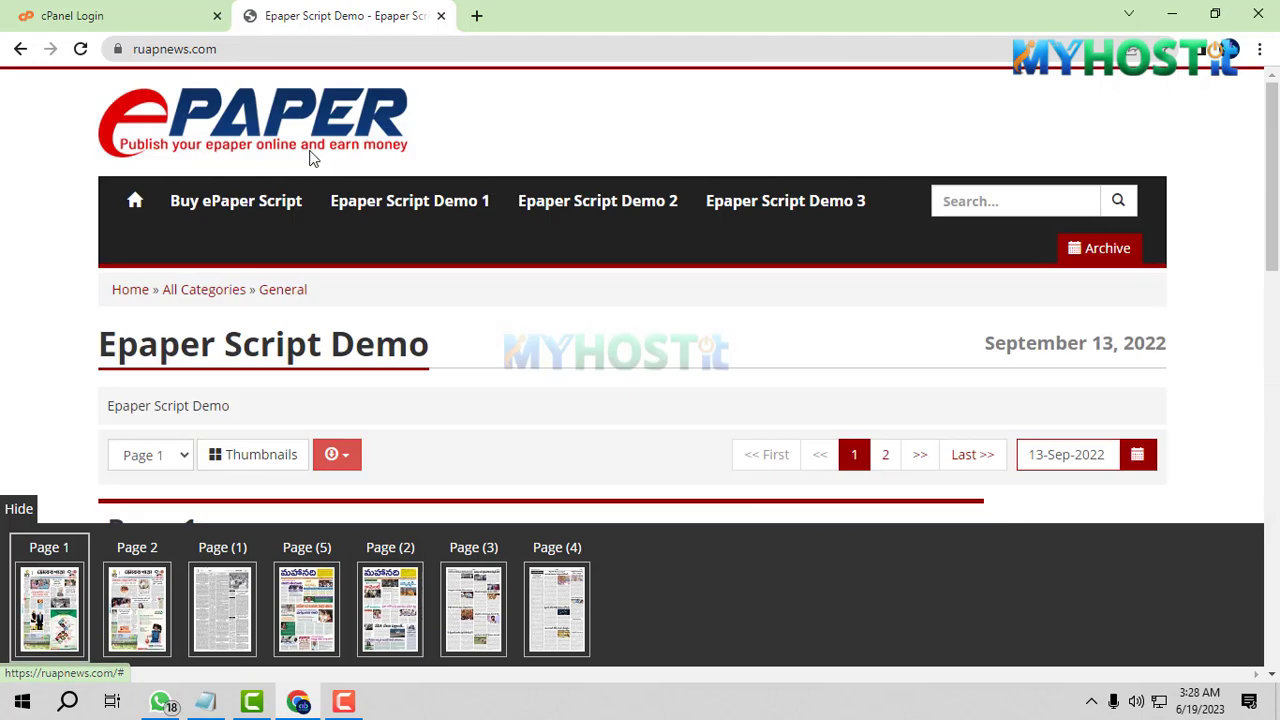
Step: Sign in at ruapnews.com/admin with the admin username and account password, declining to save the password in the browser
{"action": "left_click", "coordinate": [405, 48]}
{"action": "type", "text": "/admin"}
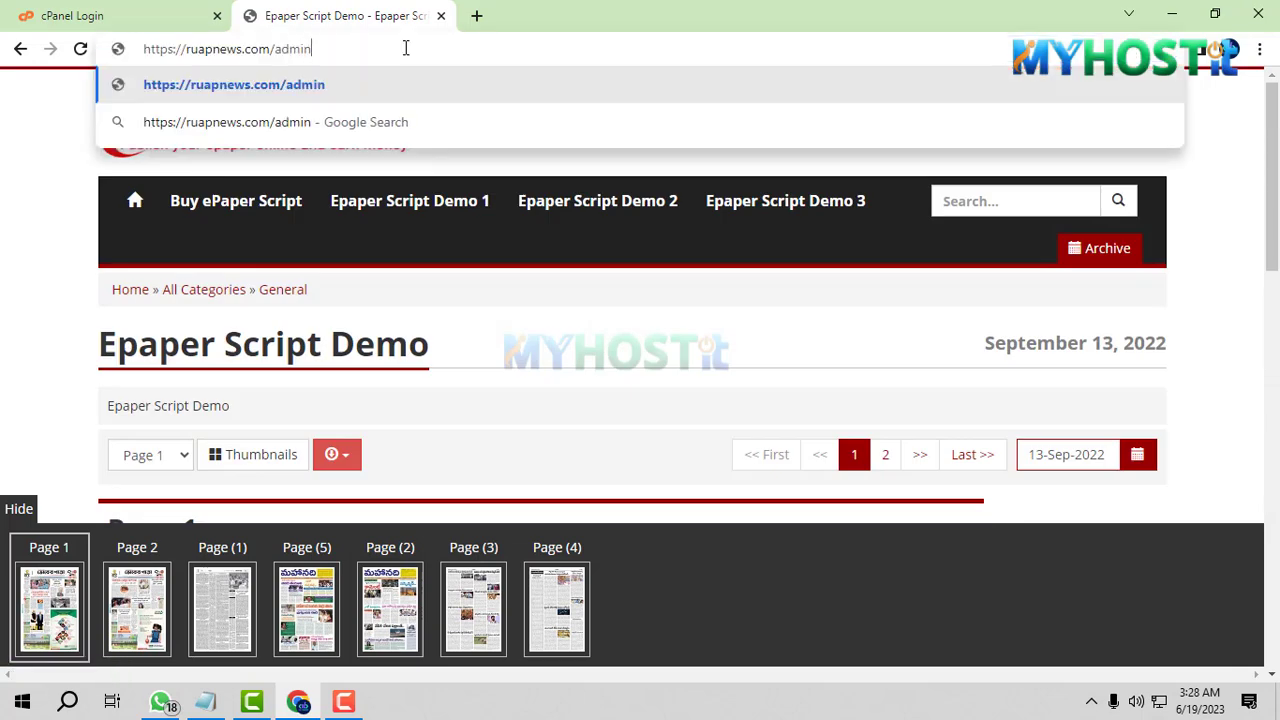
{"action": "key", "text": "Return"}
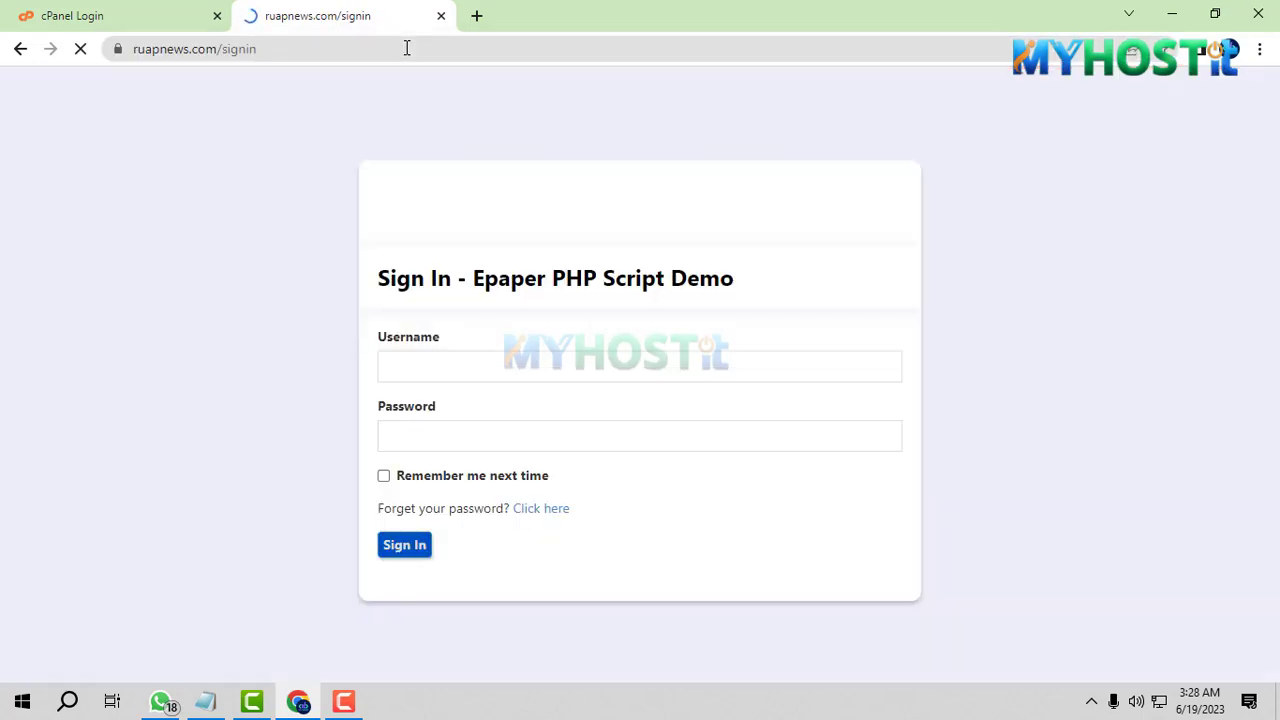
{"action": "left_click", "coordinate": [420, 548]}
{"action": "left_click", "coordinate": [463, 371]}
{"action": "type", "text": "a"}
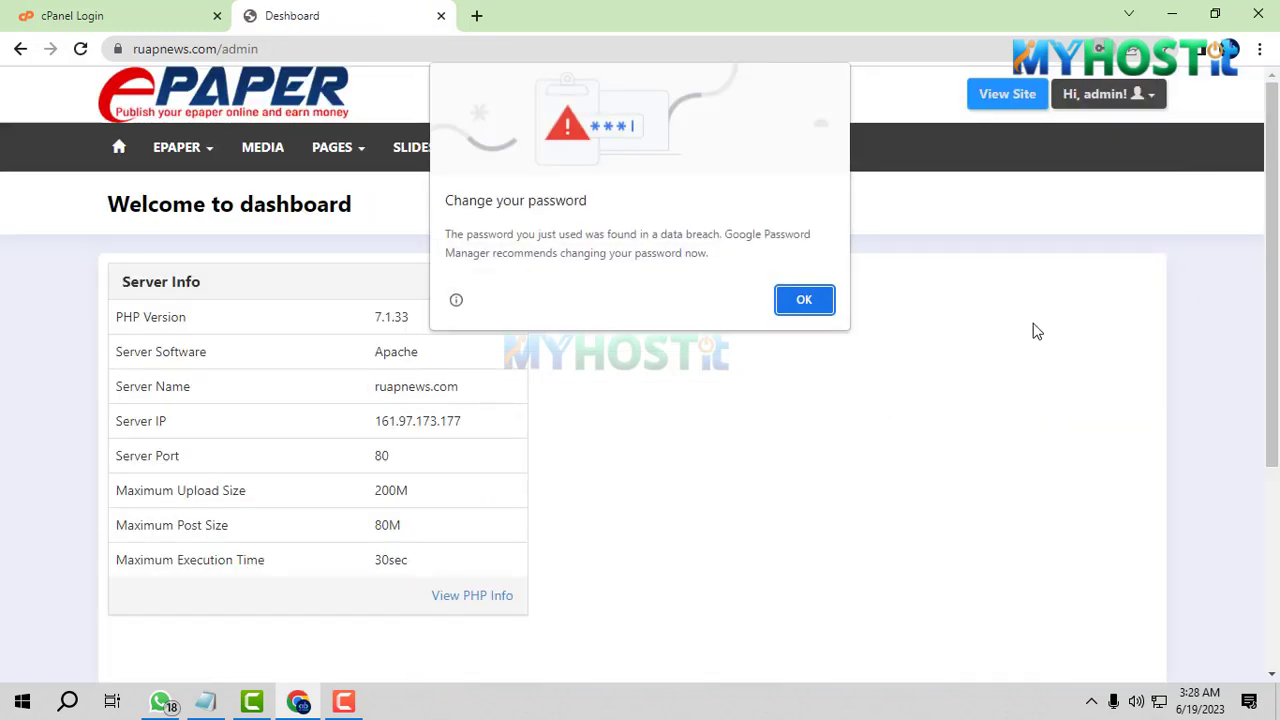
{"action": "left_click", "coordinate": [803, 300]}
{"action": "left_click", "coordinate": [1128, 316]}
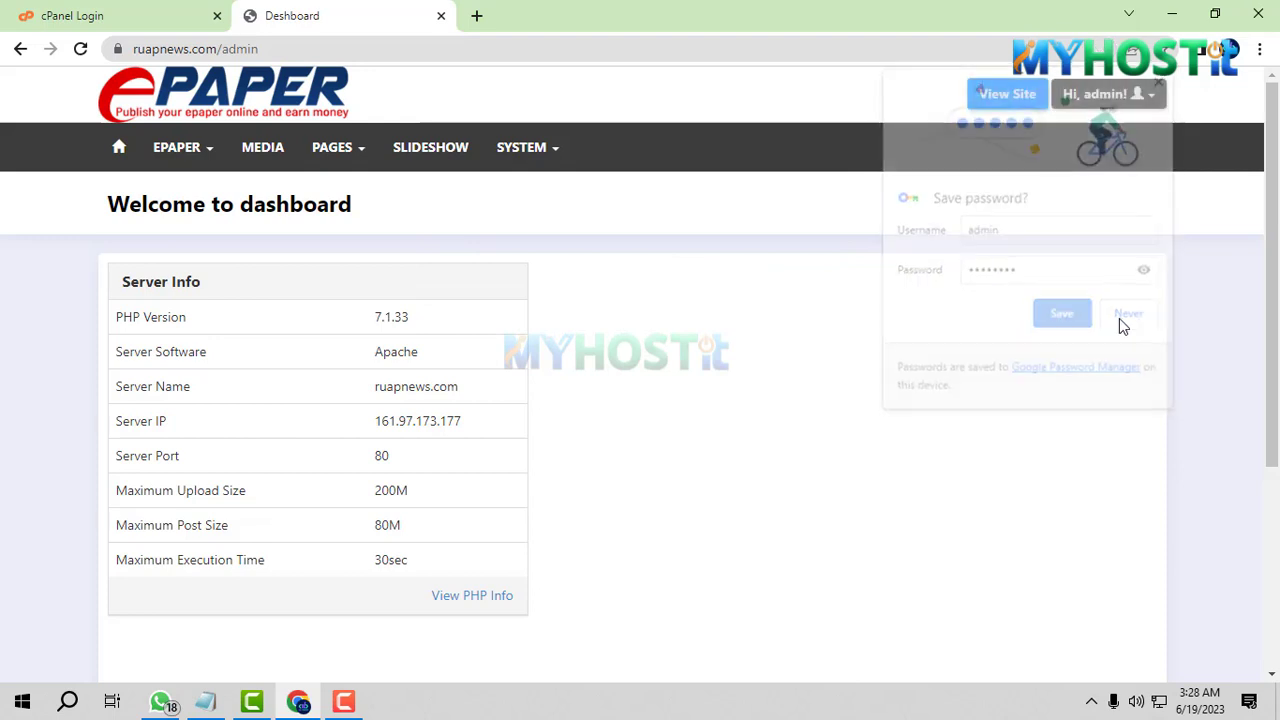
Step: Set the site theme to Press in the ePaper system's basic settings and save them
{"action": "left_click", "coordinate": [540, 152]}
{"action": "left_click", "coordinate": [538, 283]}
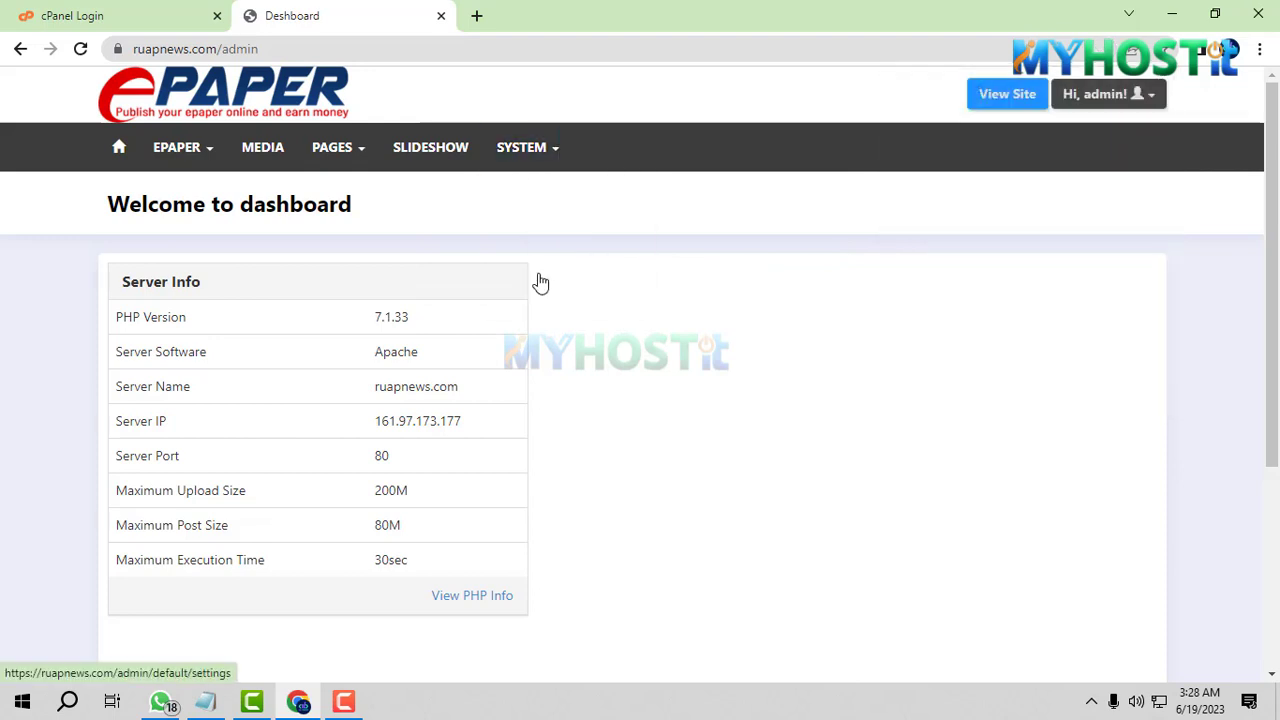
{"action": "left_click", "coordinate": [530, 150]}
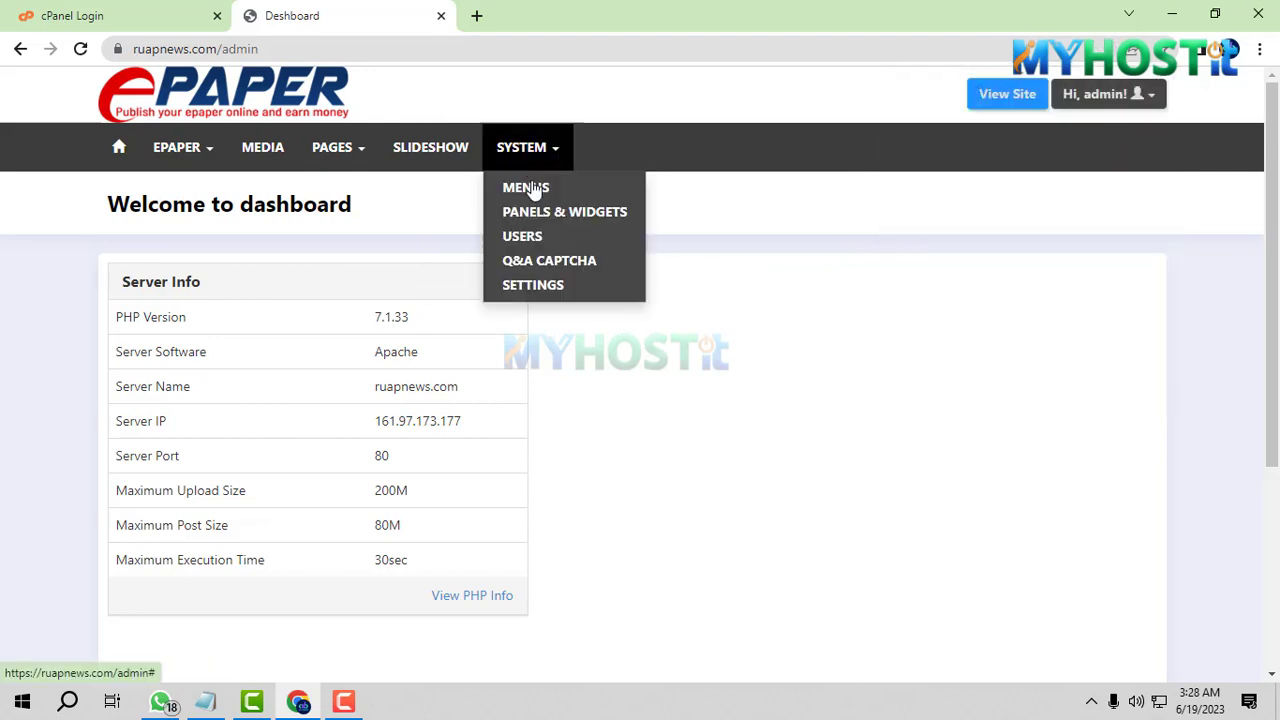
{"action": "left_click", "coordinate": [537, 285]}
{"action": "scroll", "coordinate": [527, 420], "scroll_direction": "down", "scroll_amount": 4}
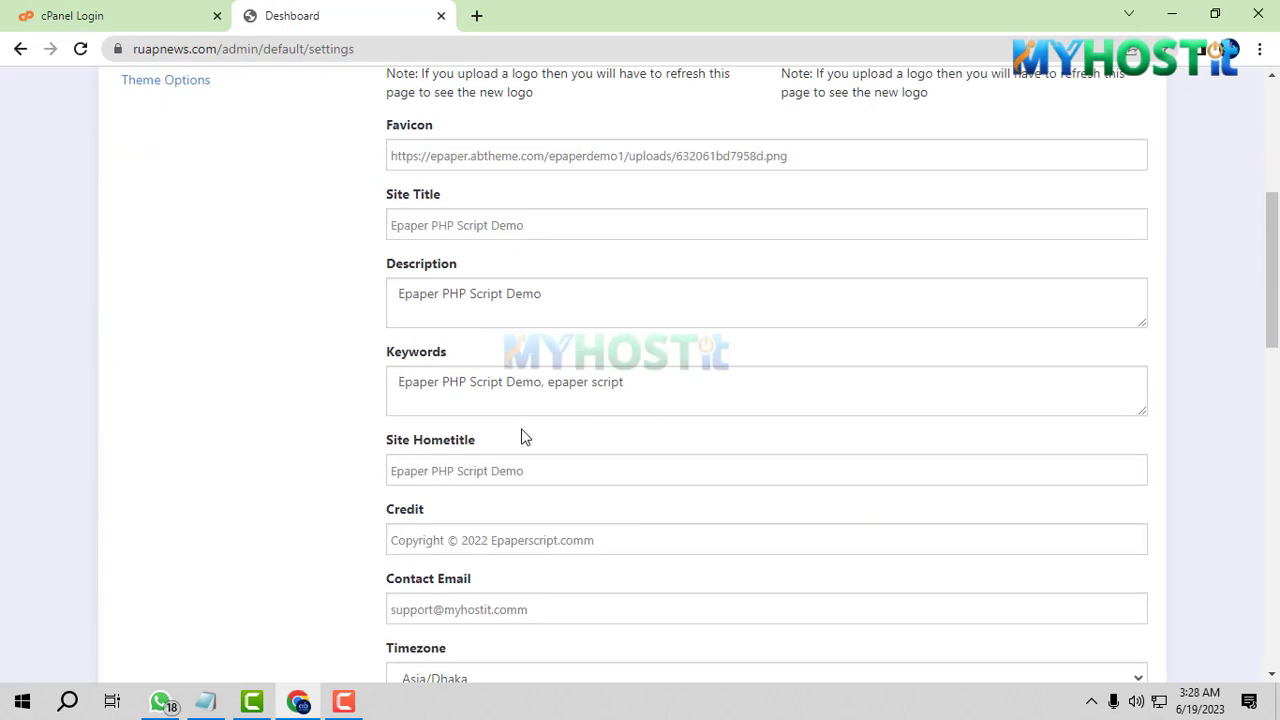
{"action": "left_click_drag", "start_coordinate": [1274, 254], "coordinate": [1277, 328]}
{"action": "left_click", "coordinate": [449, 454]}
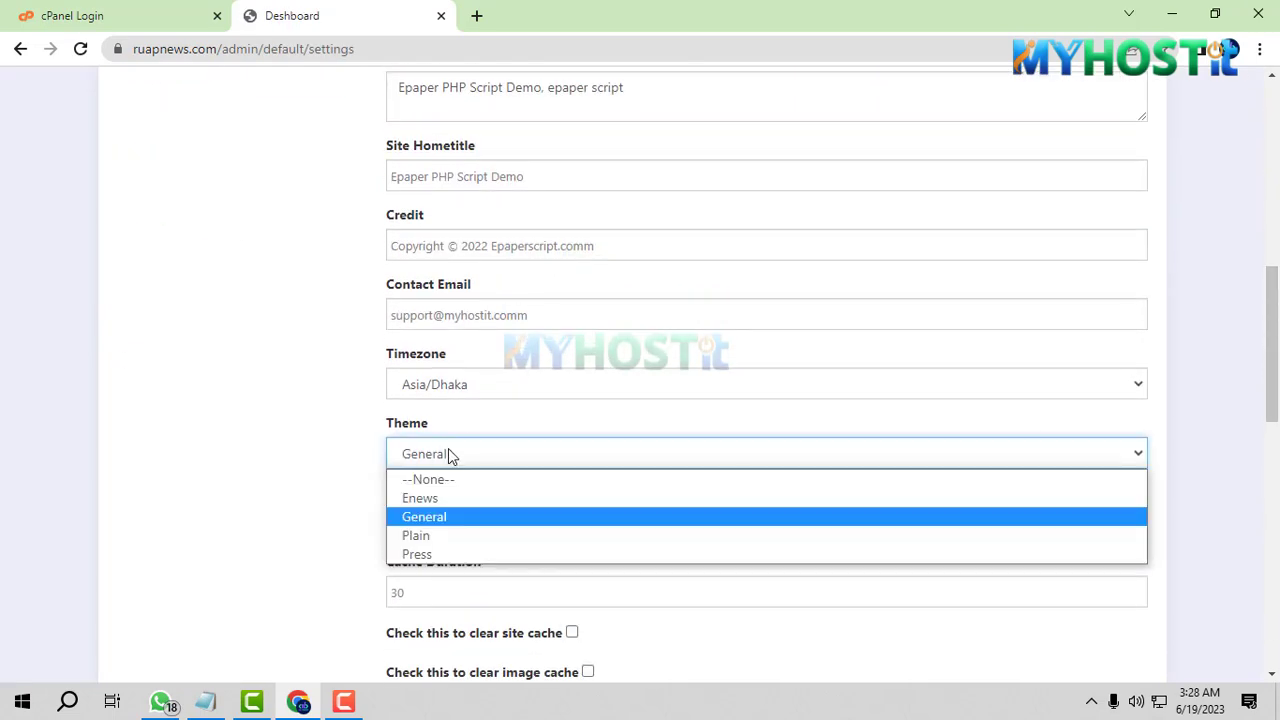
{"action": "left_click", "coordinate": [420, 552]}
{"action": "scroll", "coordinate": [397, 506], "scroll_direction": "down", "scroll_amount": 10}
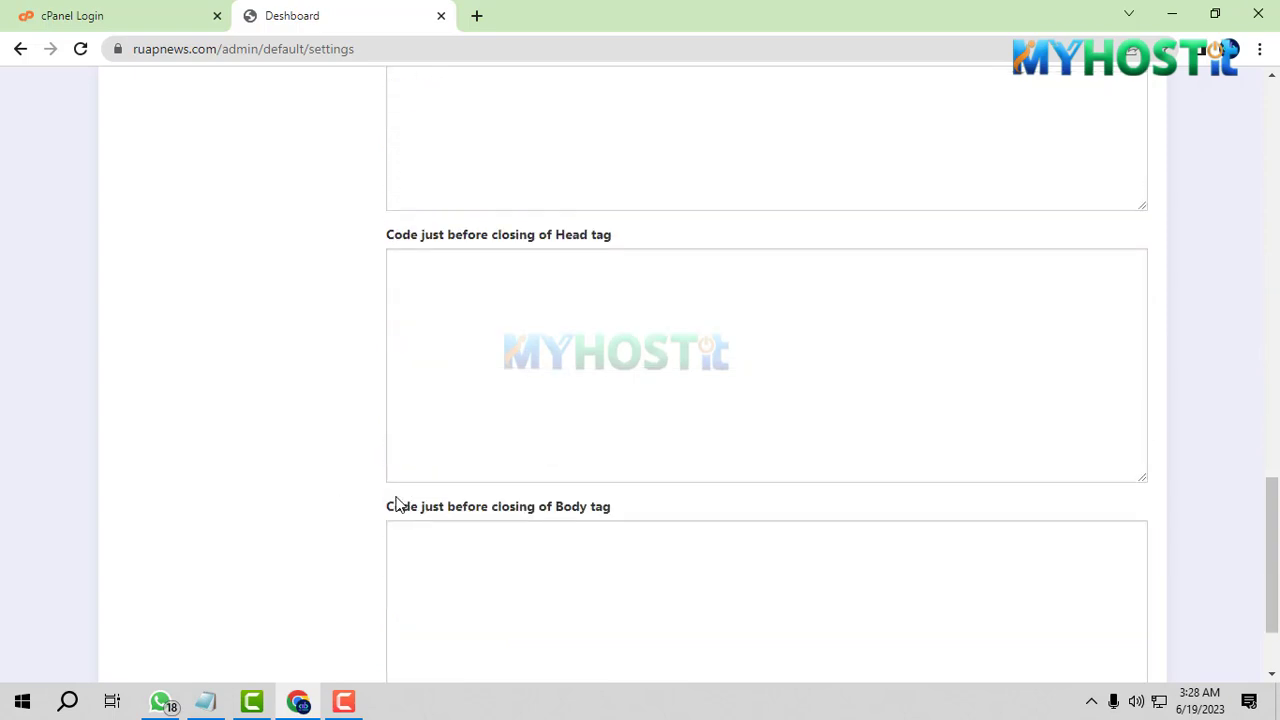
{"action": "left_click", "coordinate": [435, 651]}
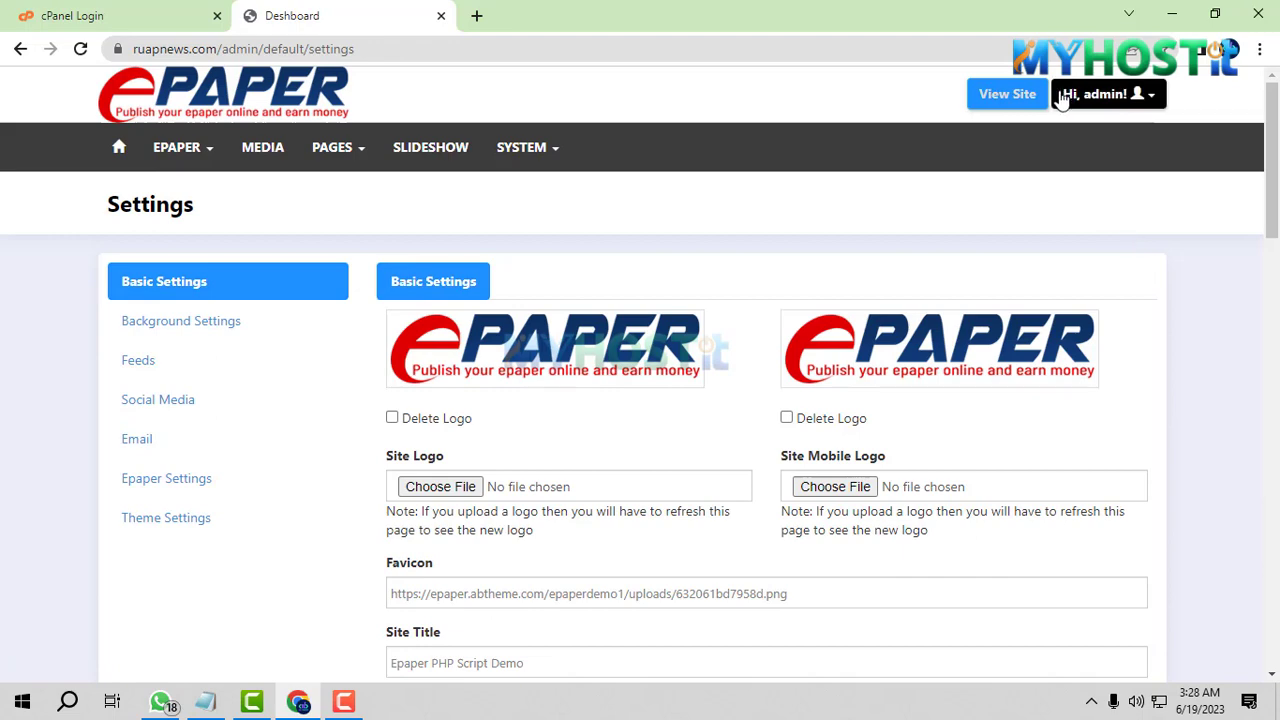
Step: Open the live site in a new tab and examine its homepage layout with the Press theme
{"action": "middle_click", "coordinate": [1007, 93]}
{"action": "left_click", "coordinate": [570, 15]}
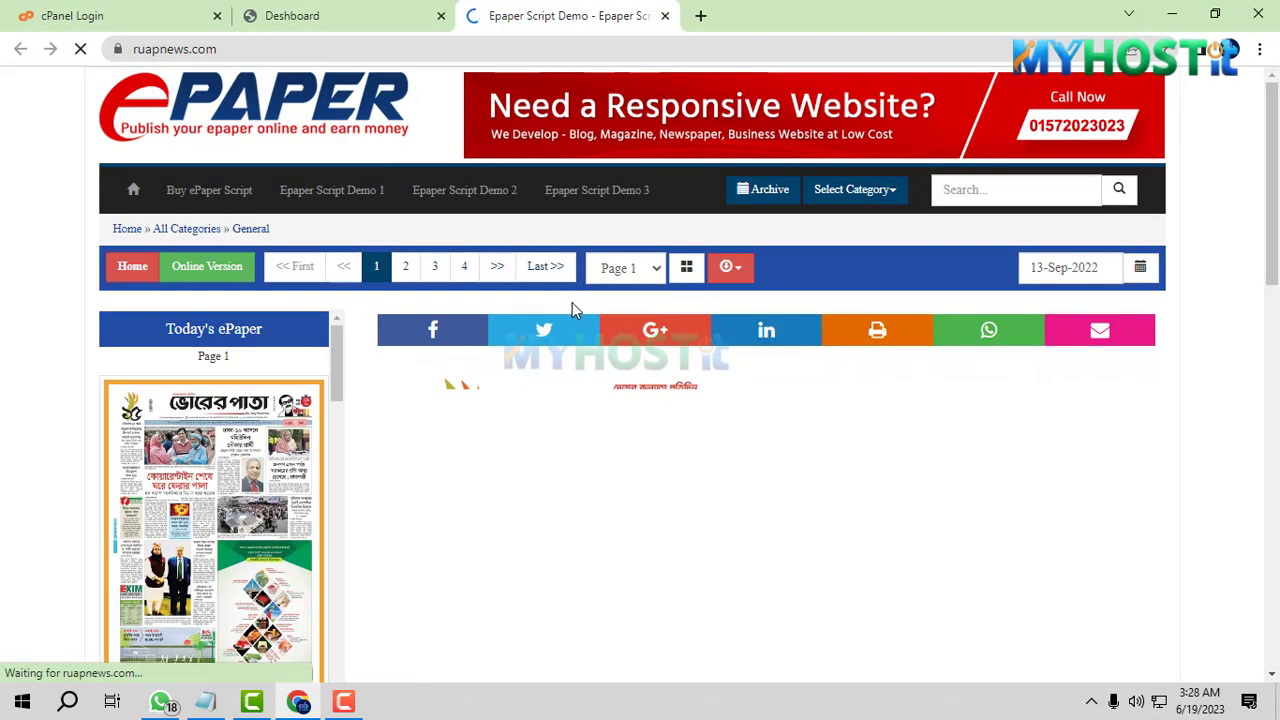
{"action": "scroll", "coordinate": [800, 371], "scroll_direction": "down", "scroll_amount": 4}
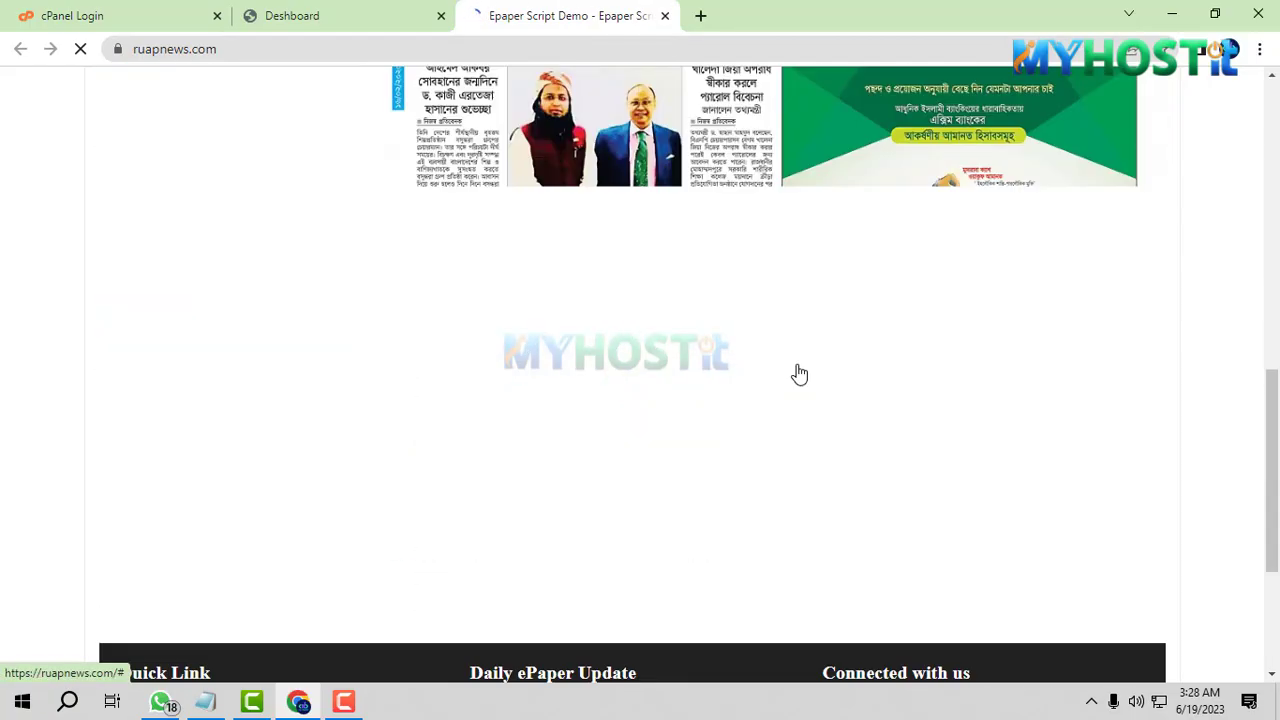
{"action": "scroll", "coordinate": [789, 366], "scroll_direction": "down", "scroll_amount": 5}
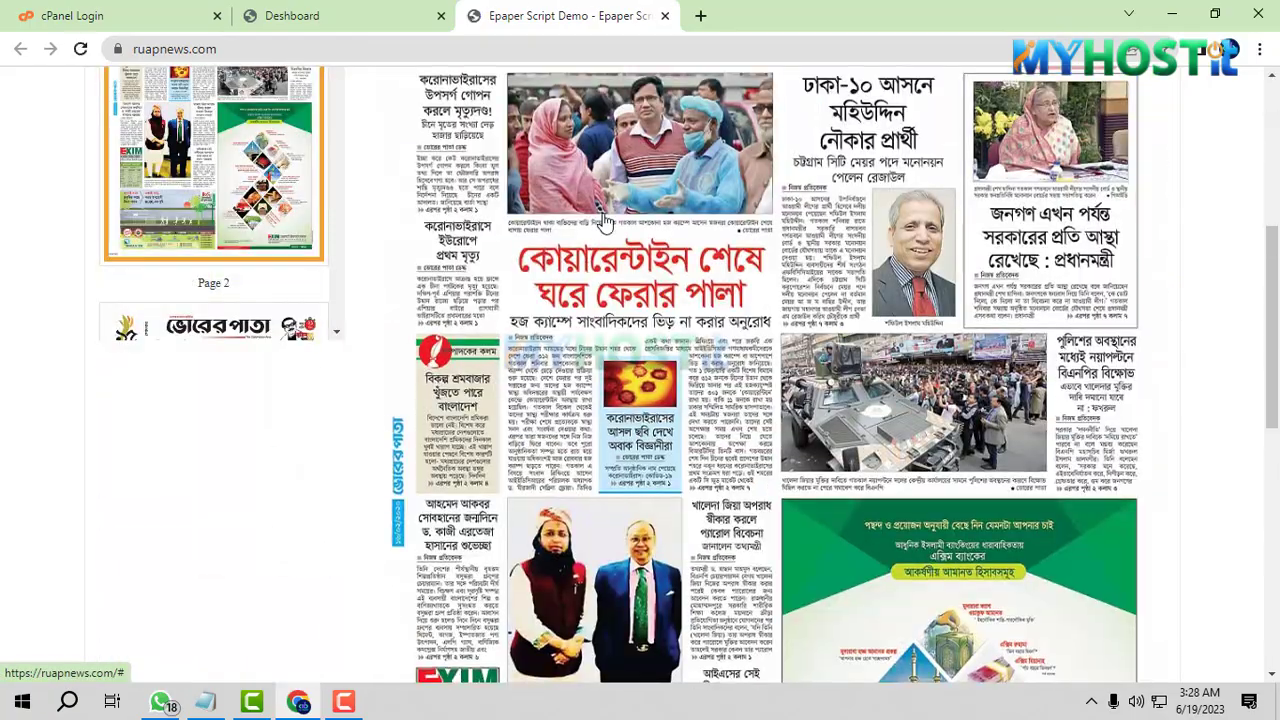
{"action": "scroll", "coordinate": [603, 214], "scroll_direction": "down", "scroll_amount": 4}
{"action": "scroll", "coordinate": [610, 240], "scroll_direction": "up", "scroll_amount": 4}
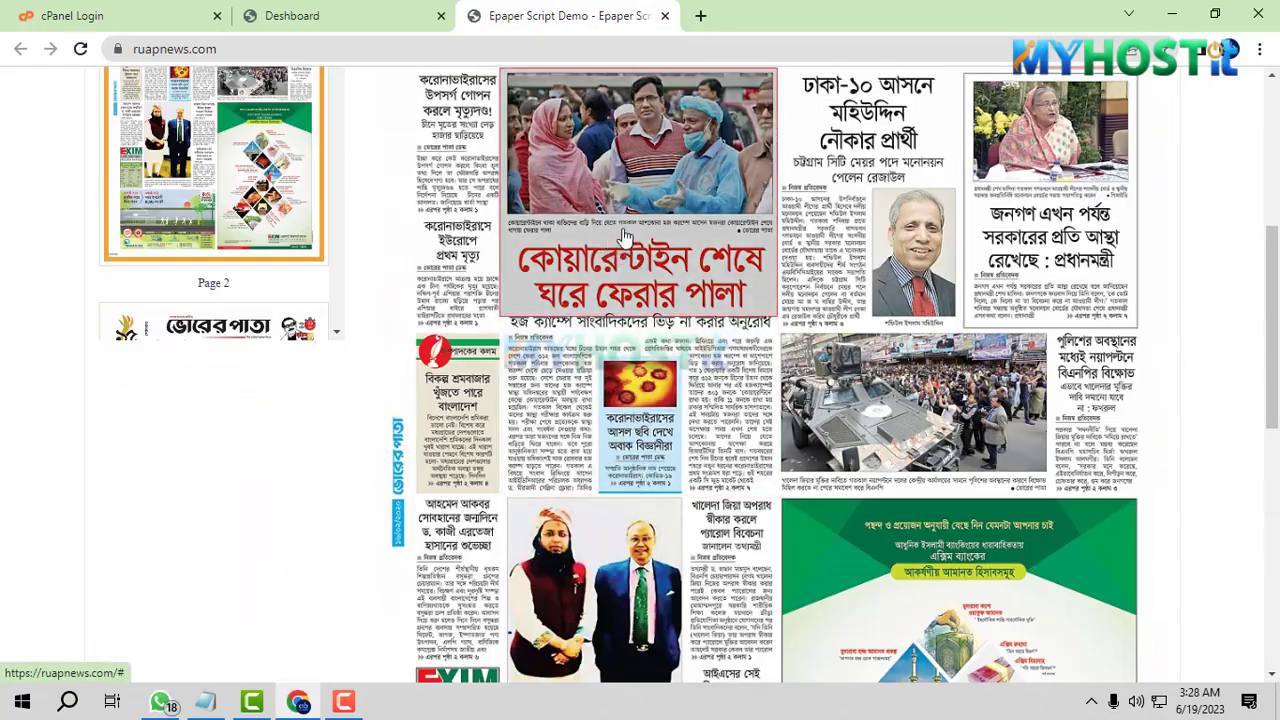
Step: Open the article with the large red headline on Page 1 and look through its enlarged clipping
{"action": "left_click", "coordinate": [620, 222]}
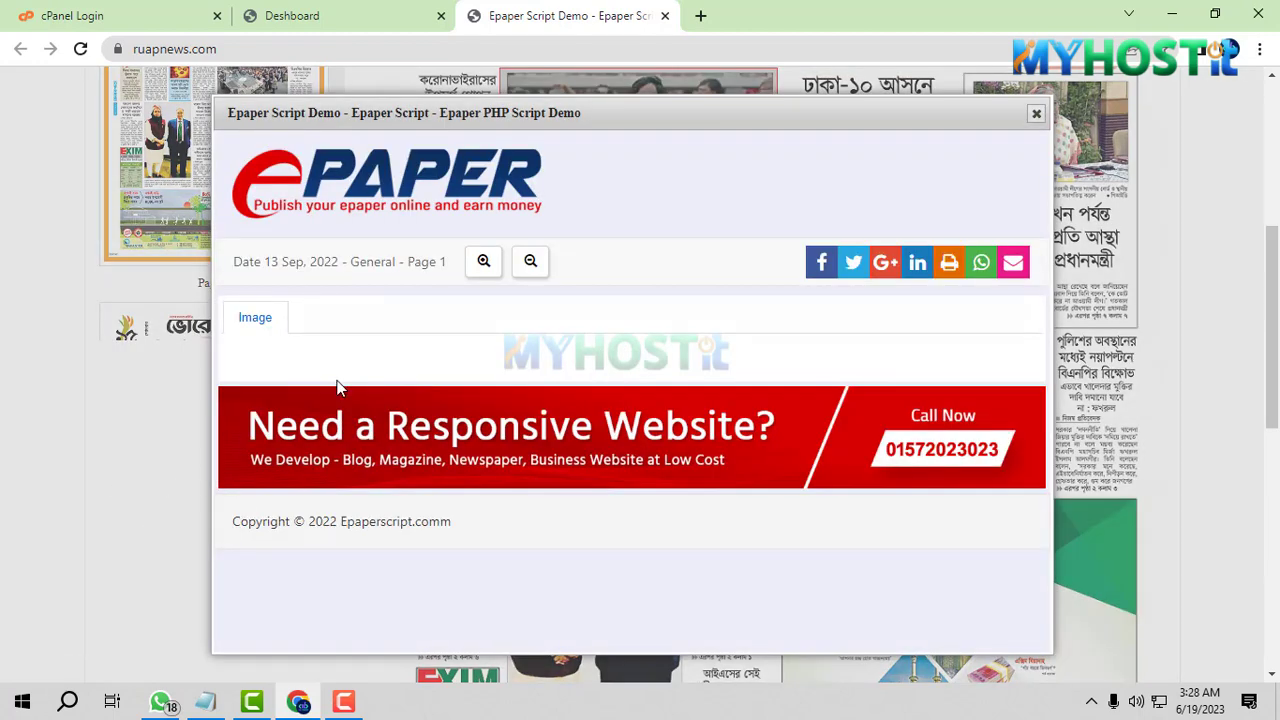
{"action": "scroll", "coordinate": [700, 400], "scroll_direction": "down", "scroll_amount": 5}
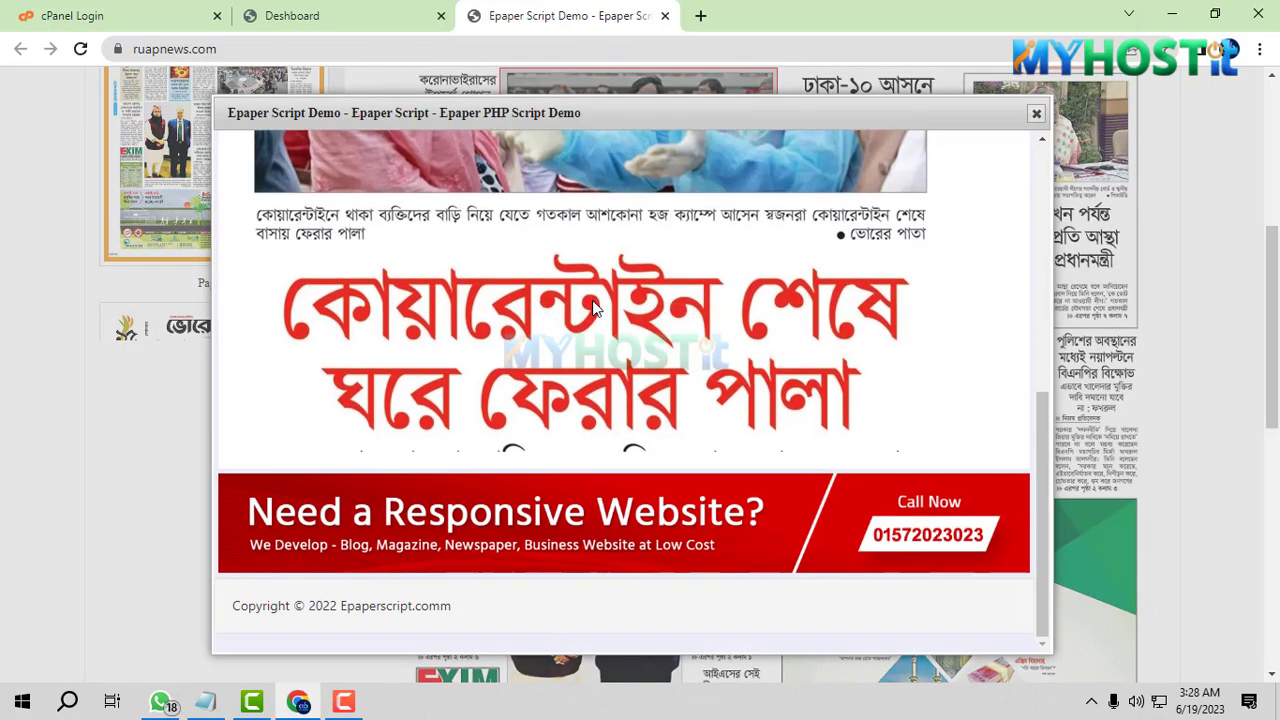
{"action": "scroll", "coordinate": [640, 367], "scroll_direction": "up", "scroll_amount": 4}
{"action": "scroll", "coordinate": [640, 370], "scroll_direction": "down", "scroll_amount": 5}
{"action": "scroll", "coordinate": [800, 380], "scroll_direction": "up", "scroll_amount": 12}
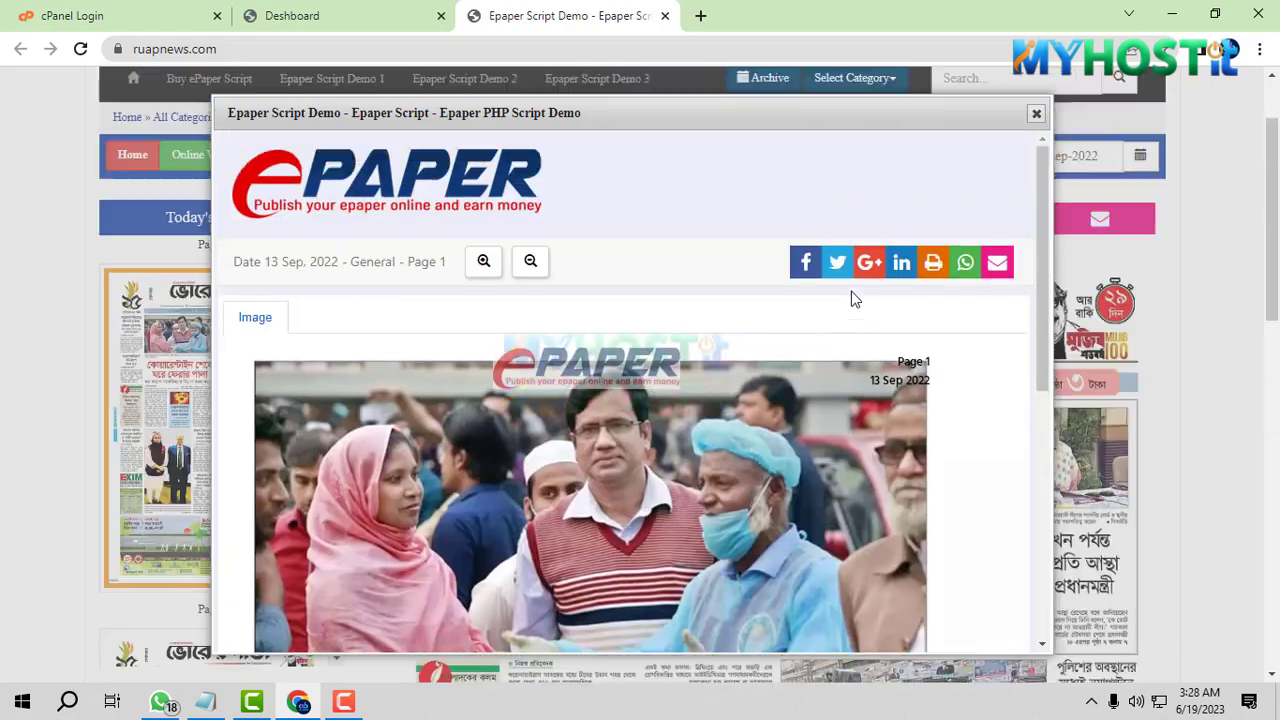